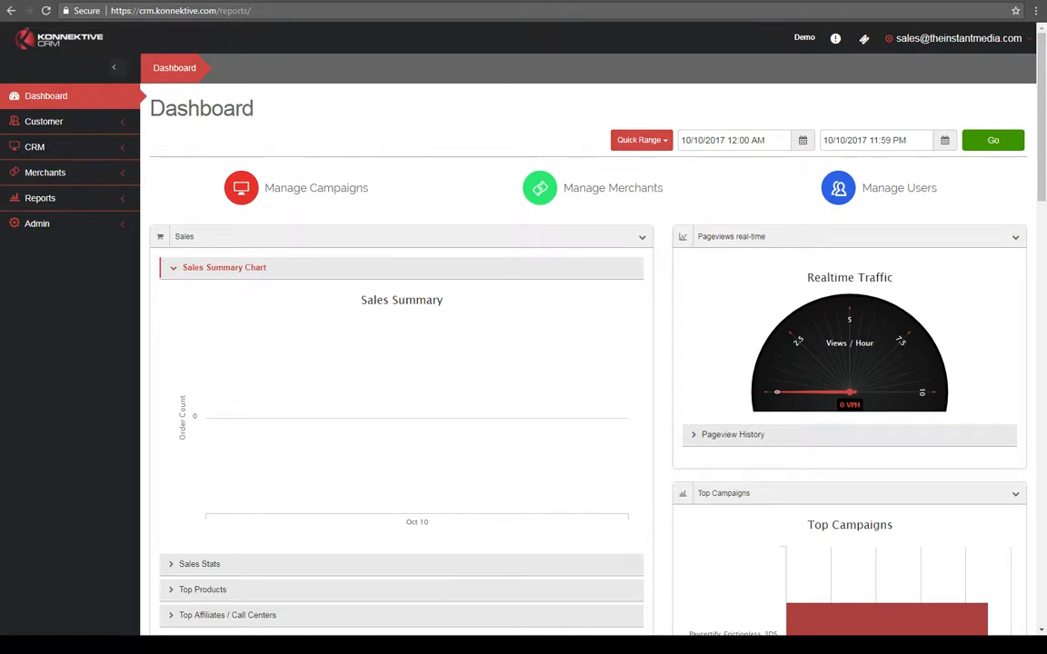
Create an export profile named Listflex with the Postback export type in the admin export settings
left_click_drag(1046, 101, 421, 24)
left_click(79, 229)
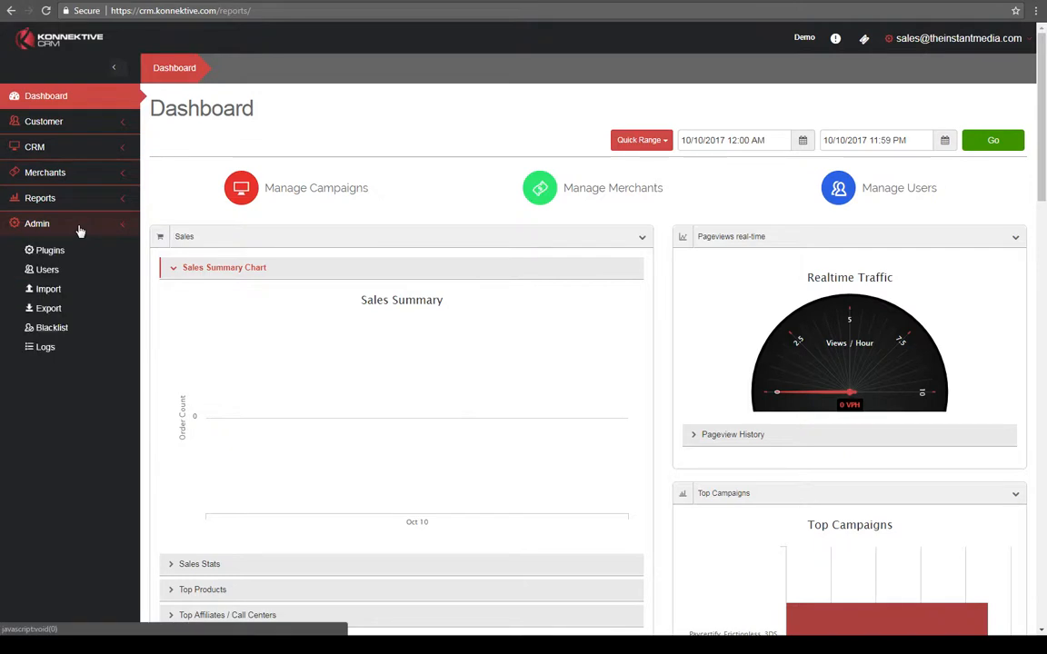
left_click(45, 309)
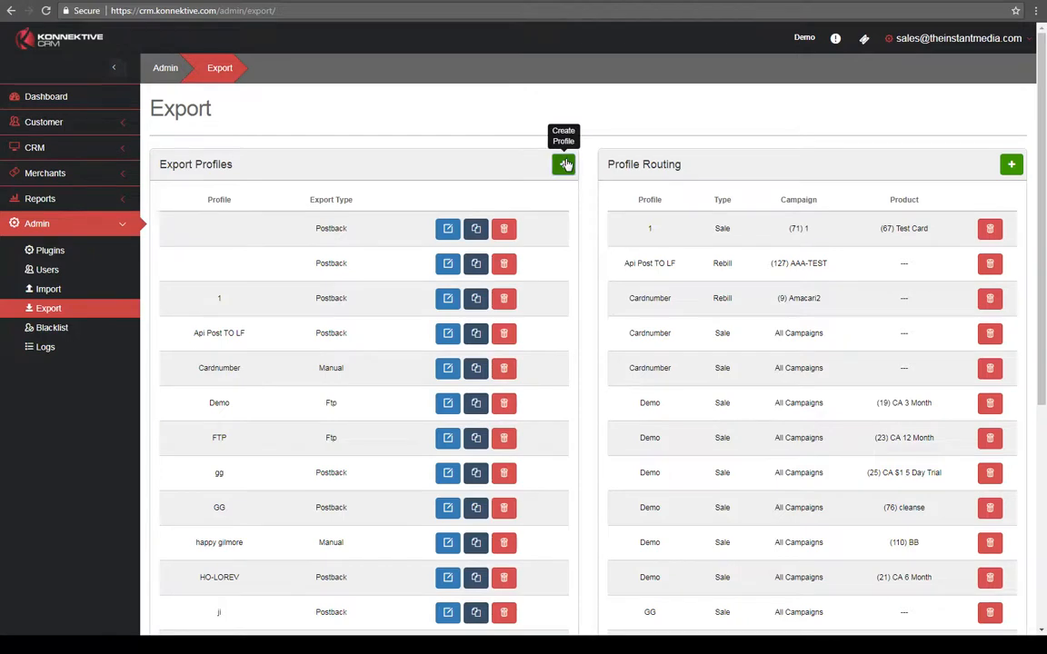
left_click(565, 165)
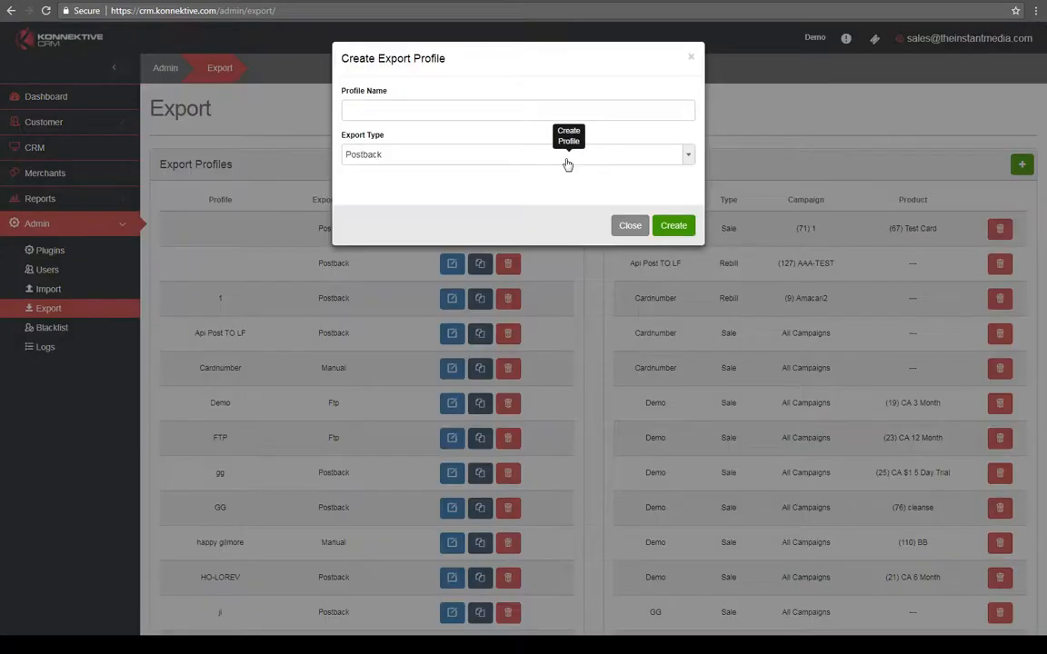
left_click(368, 111)
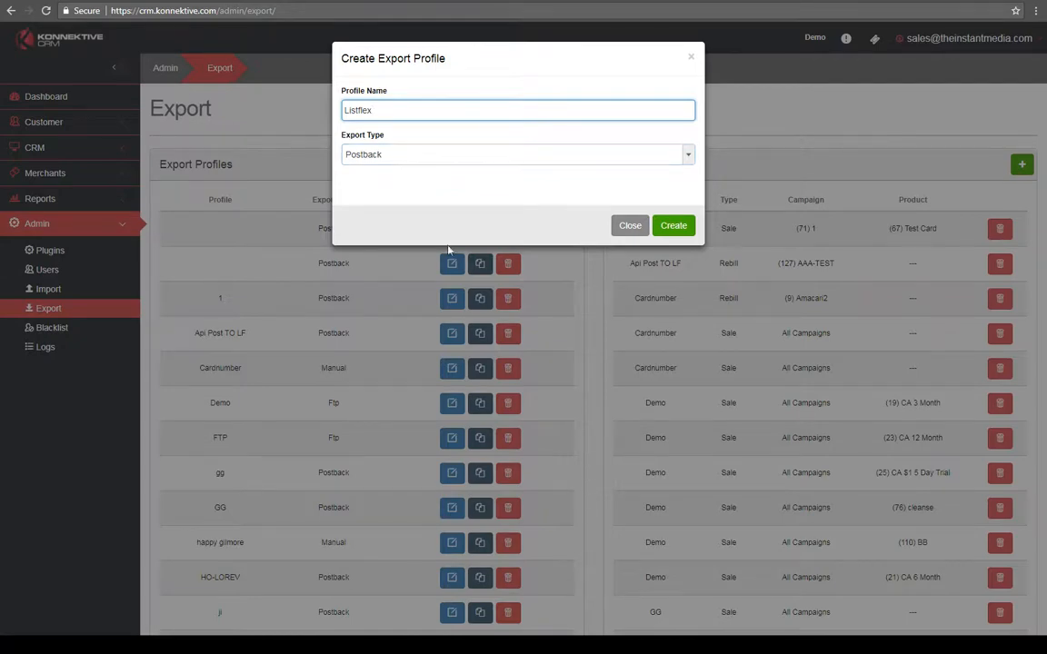
left_click(673, 226)
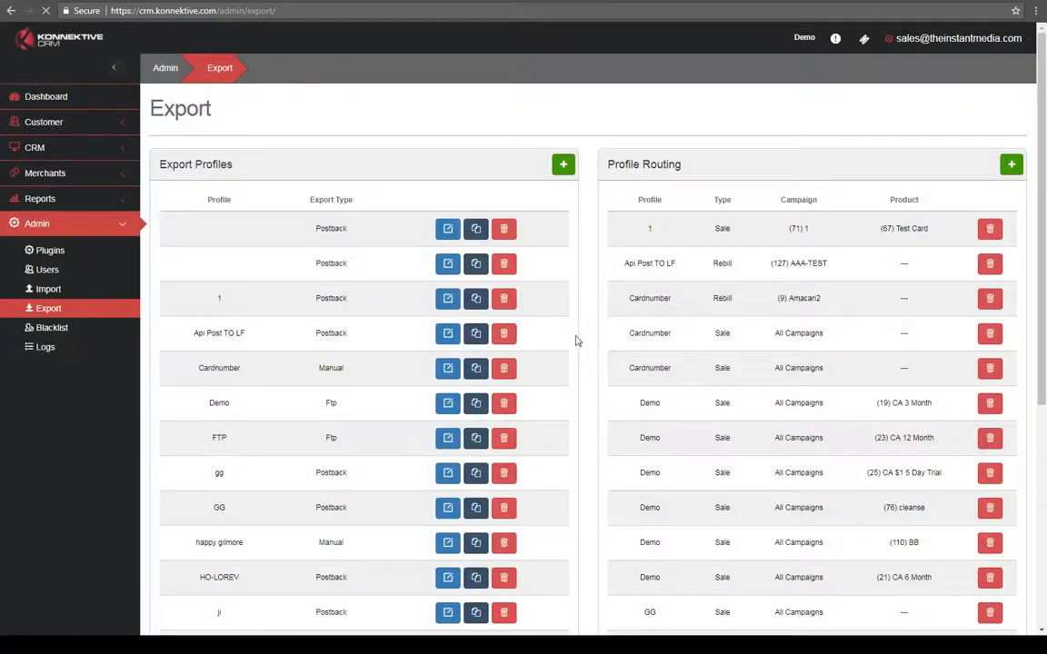
Open the Listflex export profile for editing
scroll(272, 409, "down", 2)
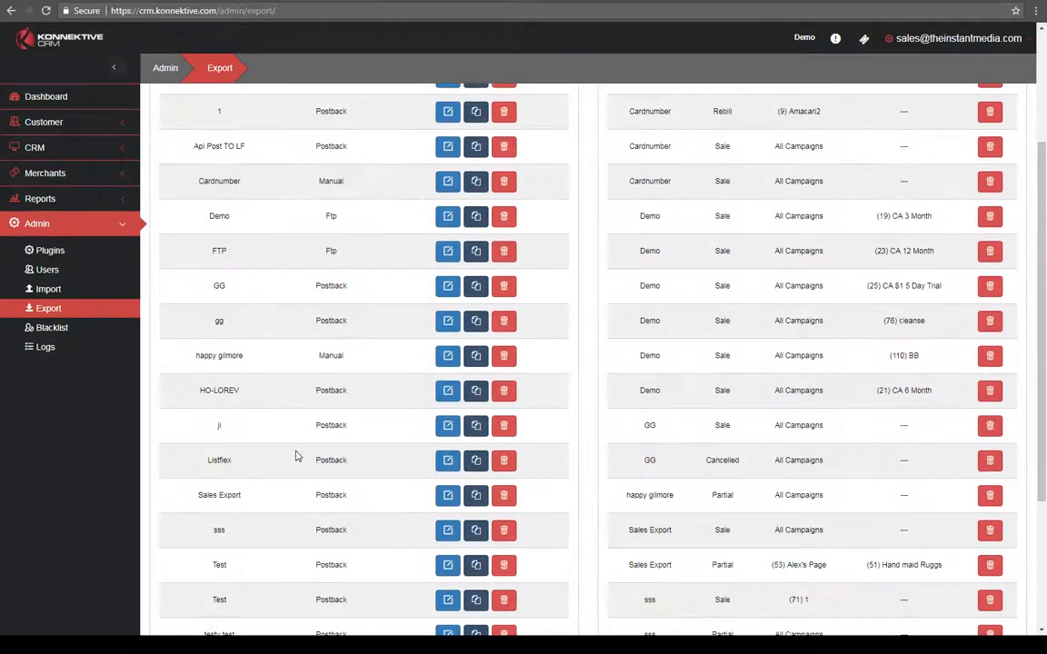
scroll(295, 459, "down", 1)
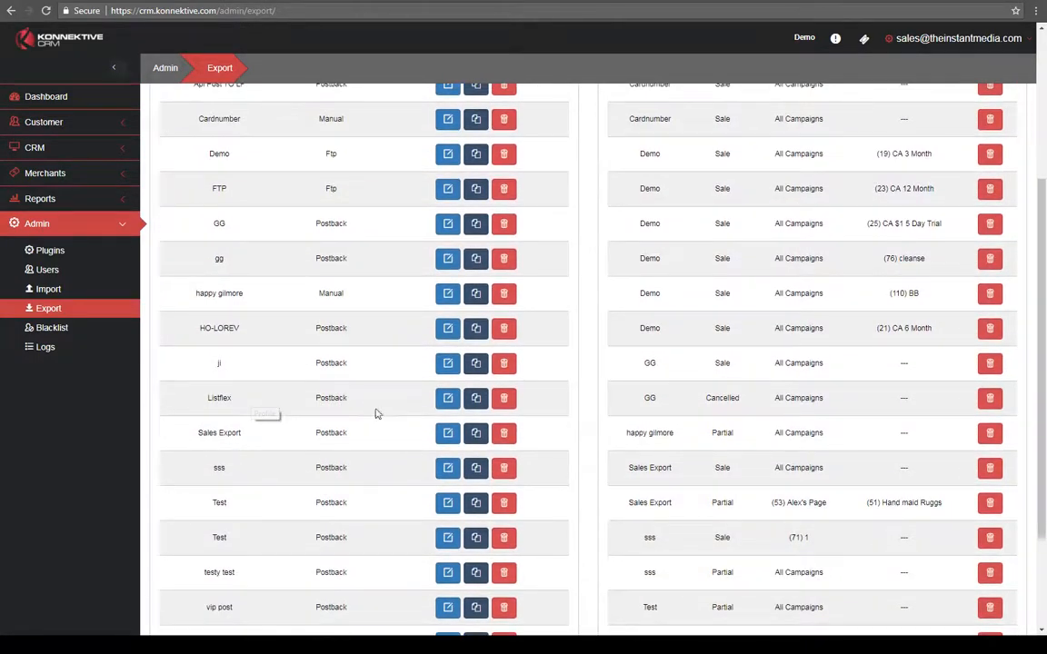
left_click(448, 399)
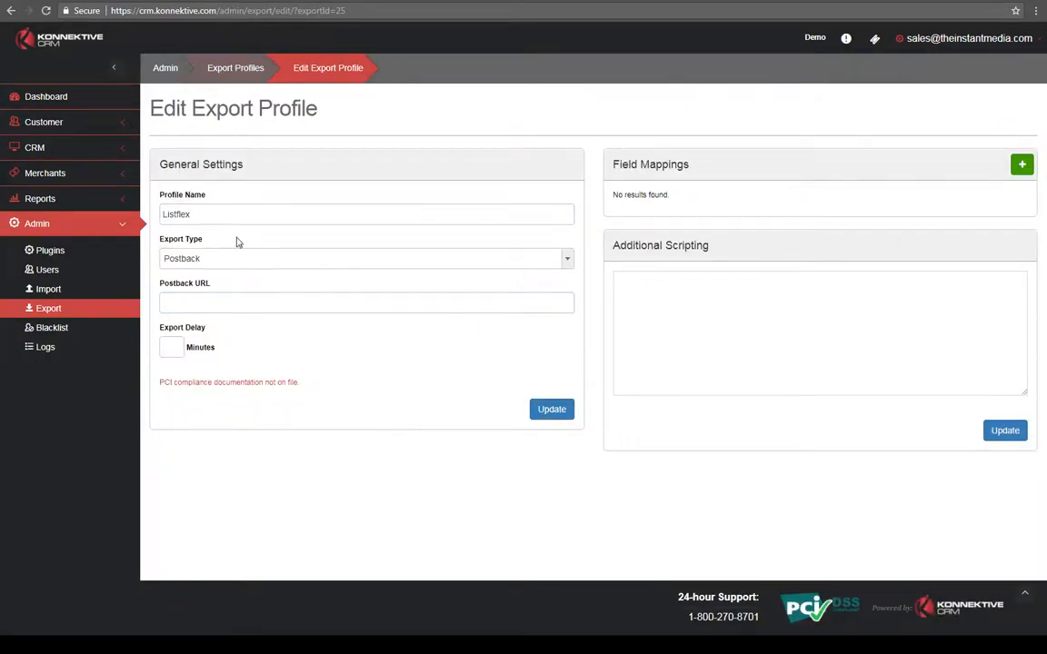
left_click(218, 299)
left_click_drag(1045, 41, 664, 47)
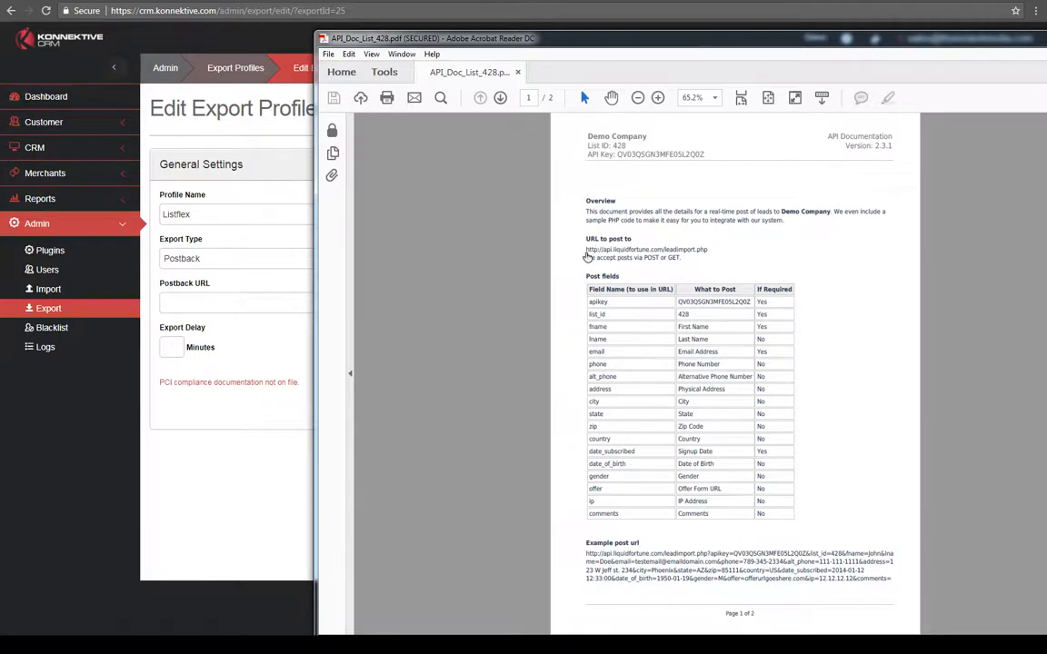
left_click_drag(710, 249, 585, 250)
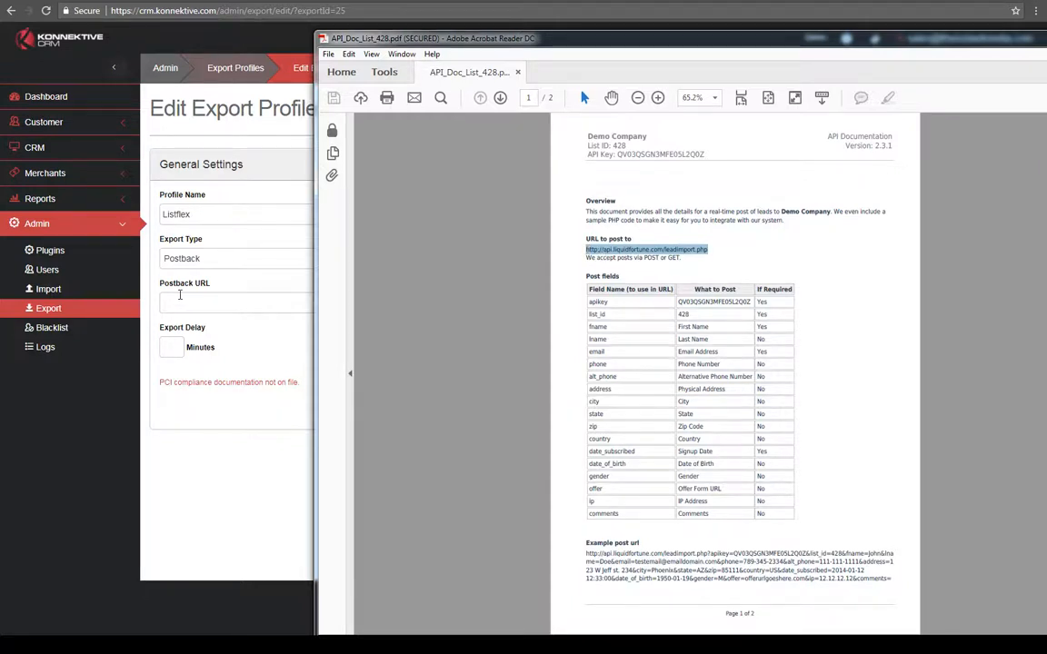
left_click(180, 298)
right_click(182, 301)
left_click(210, 376)
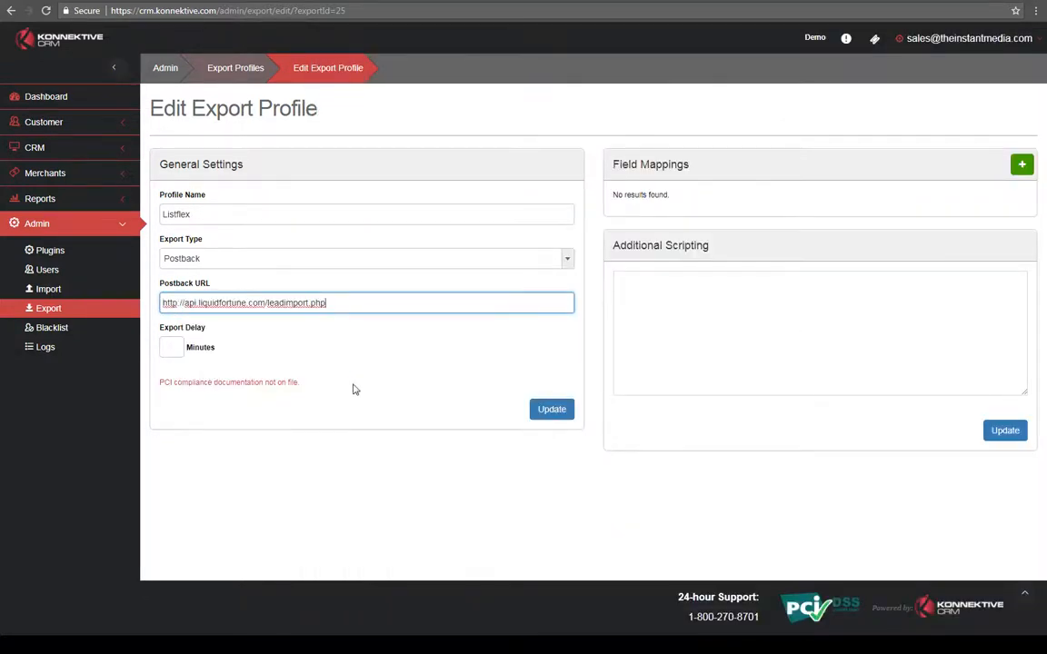
Set the export delay to 10 minutes and update the profile's general settings
left_click(176, 348)
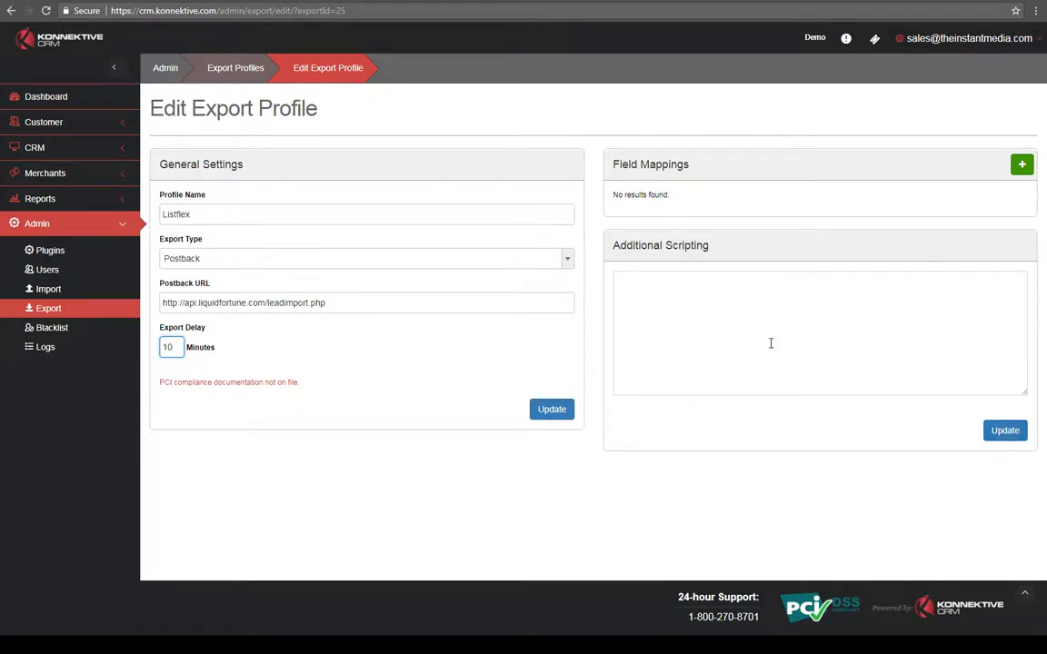
left_click(549, 413)
triple_click(348, 306)
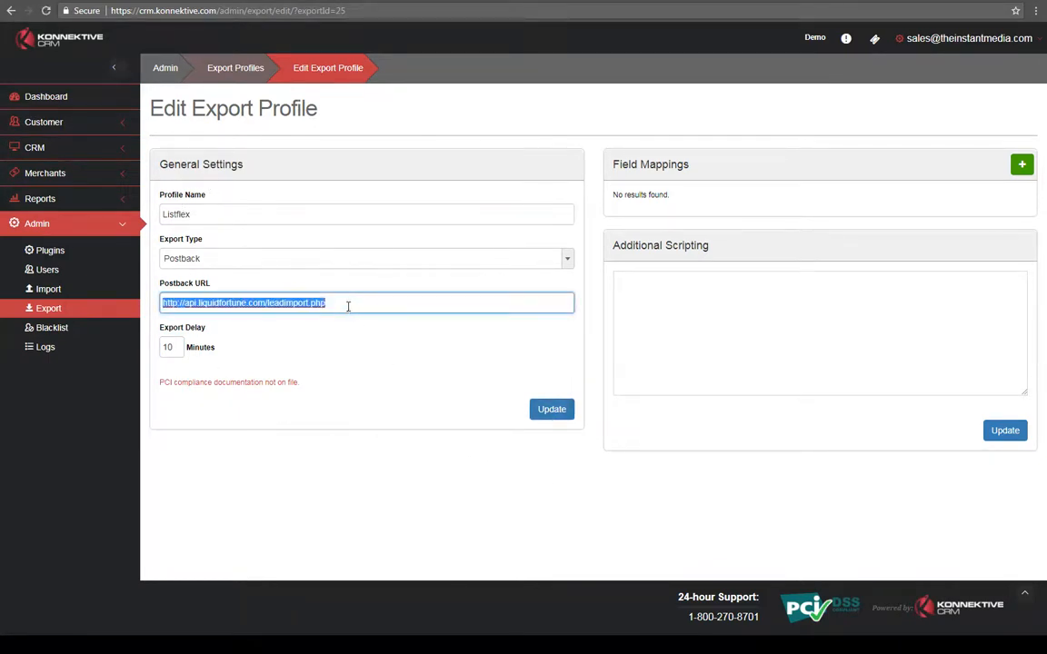
left_click(349, 304)
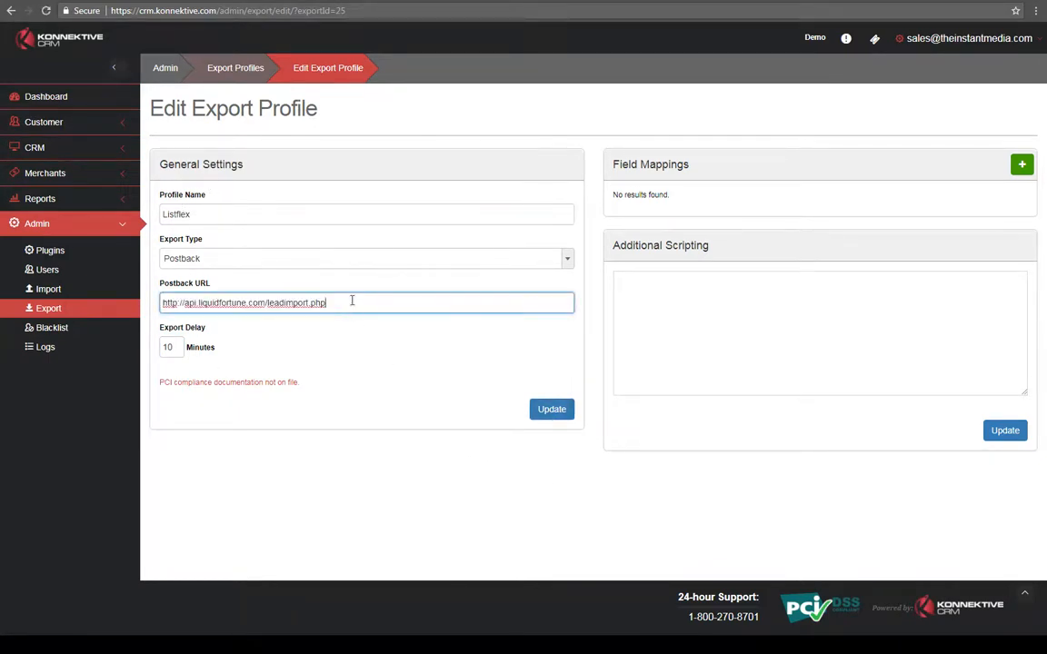
left_click(179, 350)
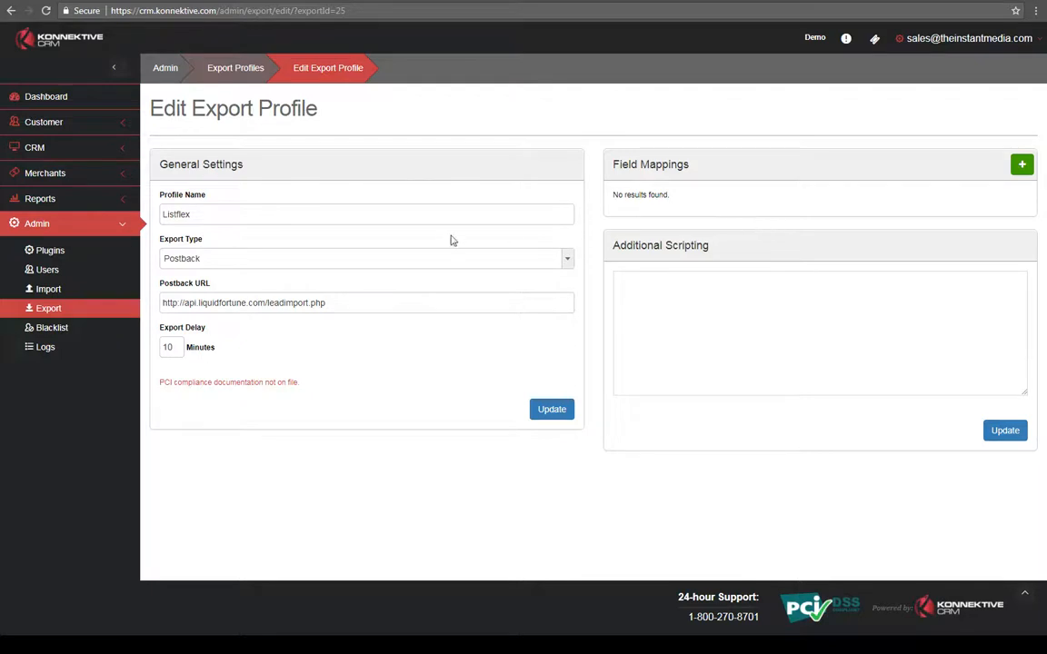
Start a new field mapping and place the Acrobat Reader window with the API document beside its form
left_click(1021, 166)
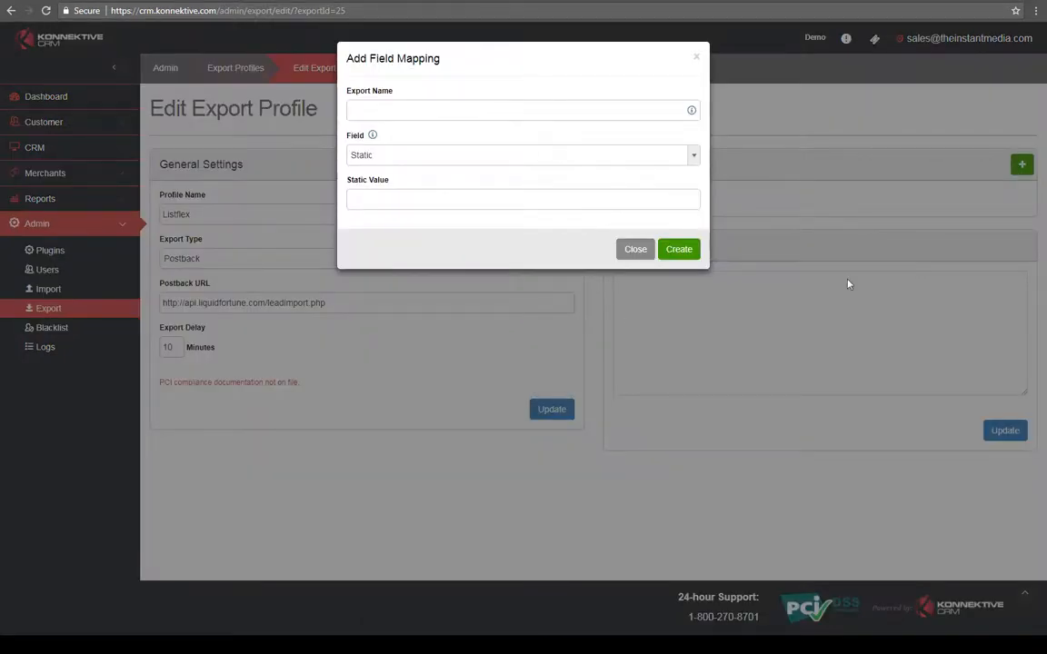
left_click(381, 110)
key("alt+Tab")
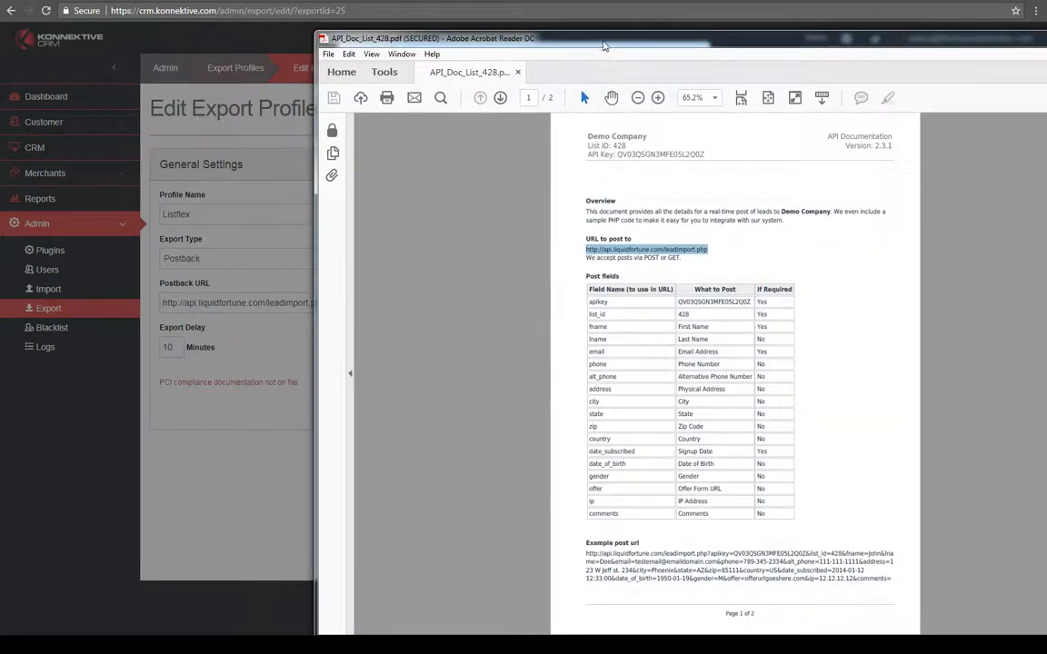
left_click_drag(603, 40, 569, 12)
double_click(560, 273)
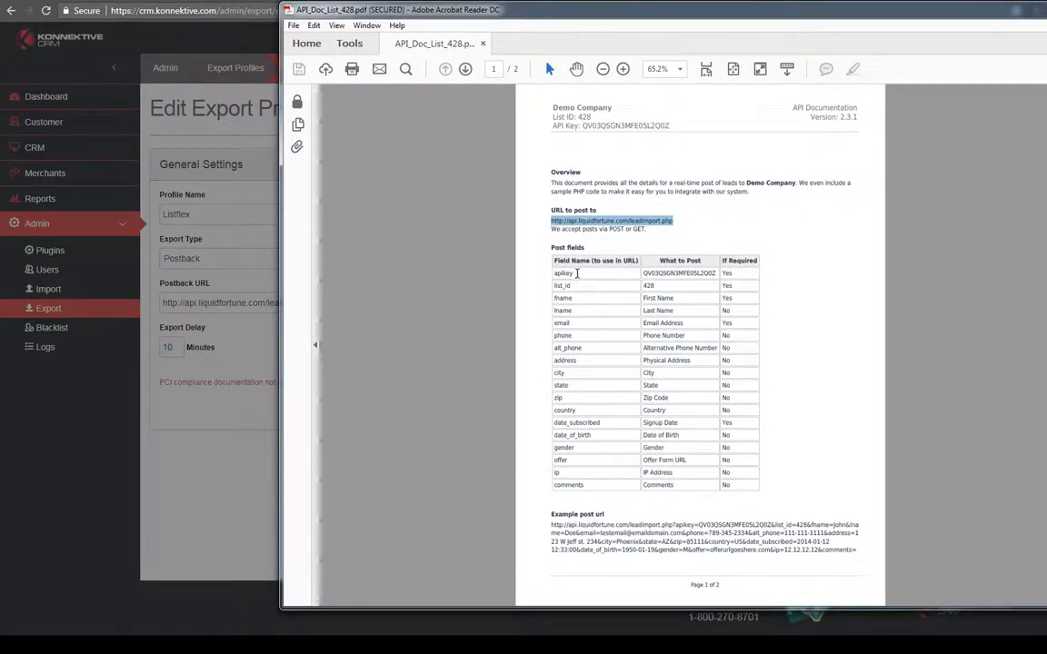
left_click_drag(575, 298, 555, 315)
left_click(583, 302)
left_click(574, 324)
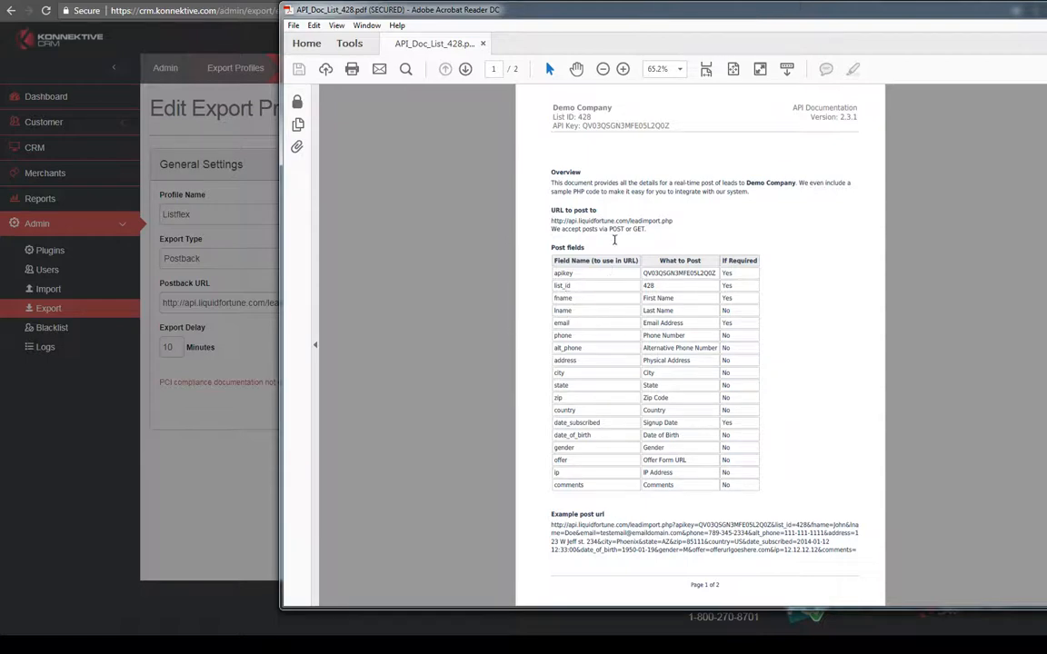
mouse_move(606, 16)
left_mouse_down()
mouse_move(1046, 14)
mouse_move(614, 14)
left_mouse_up()
left_click_drag(928, 12, 933, 12)
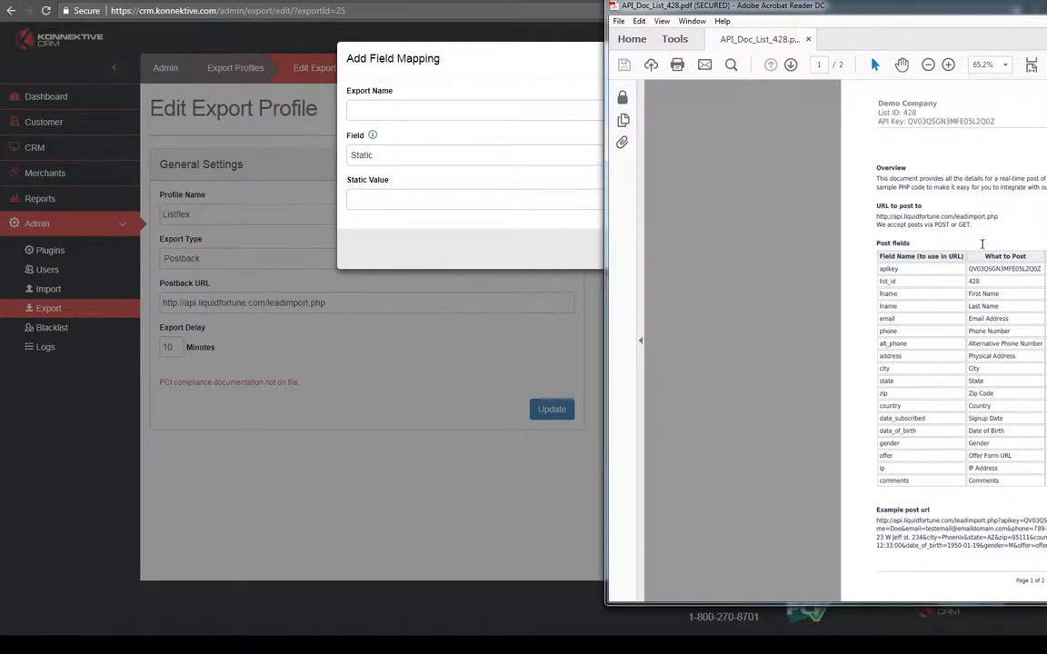
Copy the field name apikey from the API document into the new mapping's export name
left_click_drag(895, 269, 879, 269)
left_click(902, 269)
left_click_drag(902, 269, 880, 265)
key("ctrl+c")
left_click(410, 109)
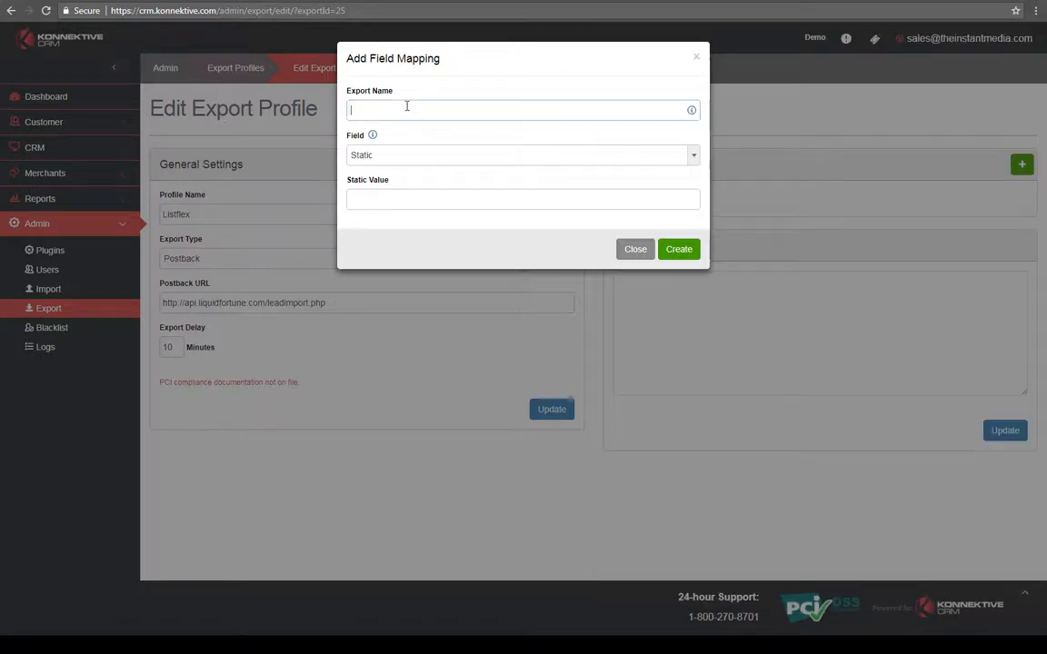
right_click(409, 107)
left_click(434, 182)
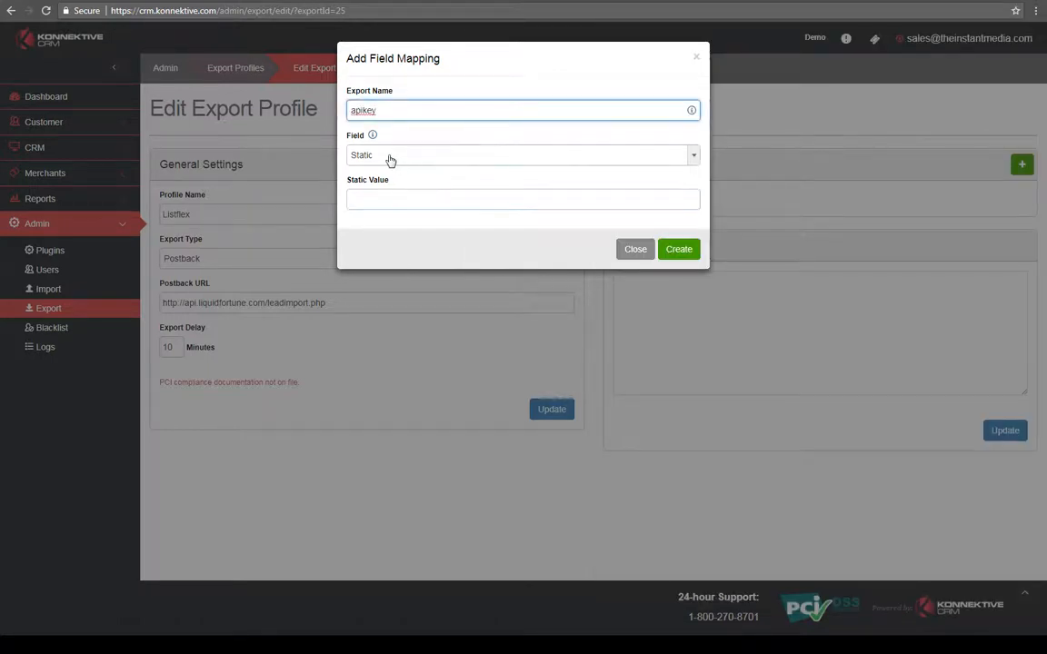
Paste the API key from the API document as the mapping's static value and create the mapping
key("alt+Tab")
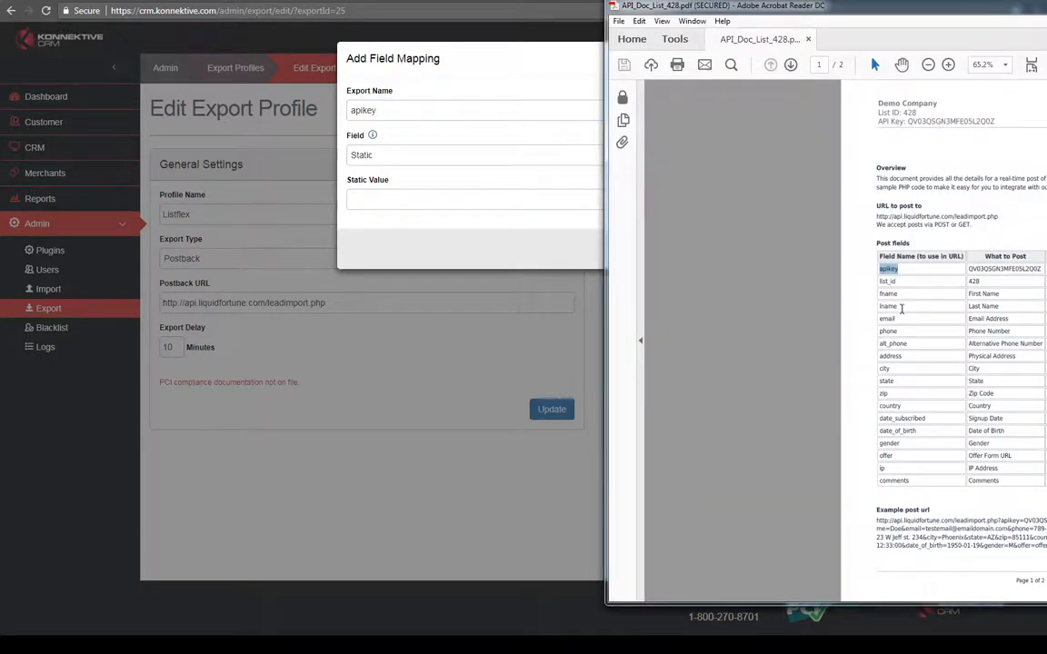
left_click_drag(1042, 269, 970, 271)
key("ctrl+c")
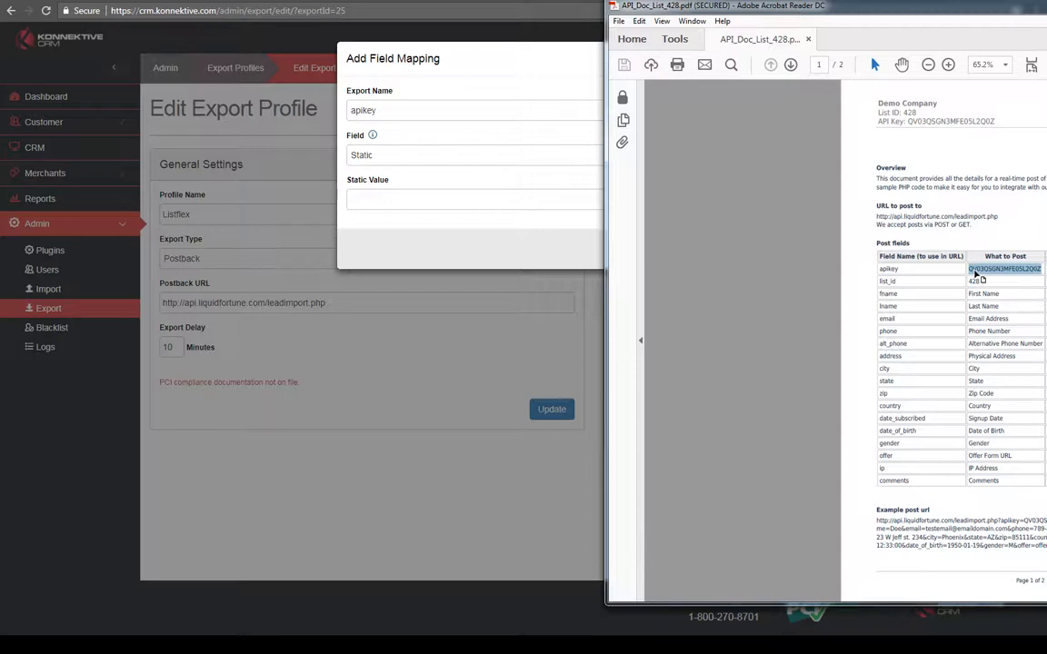
left_click(397, 201)
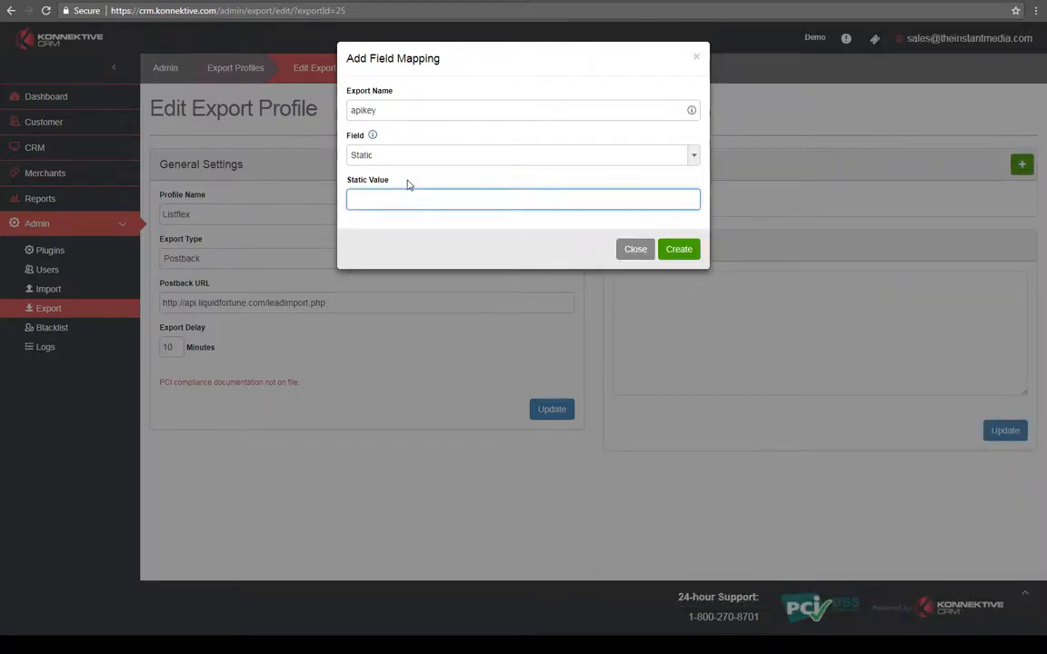
key("ctrl+v")
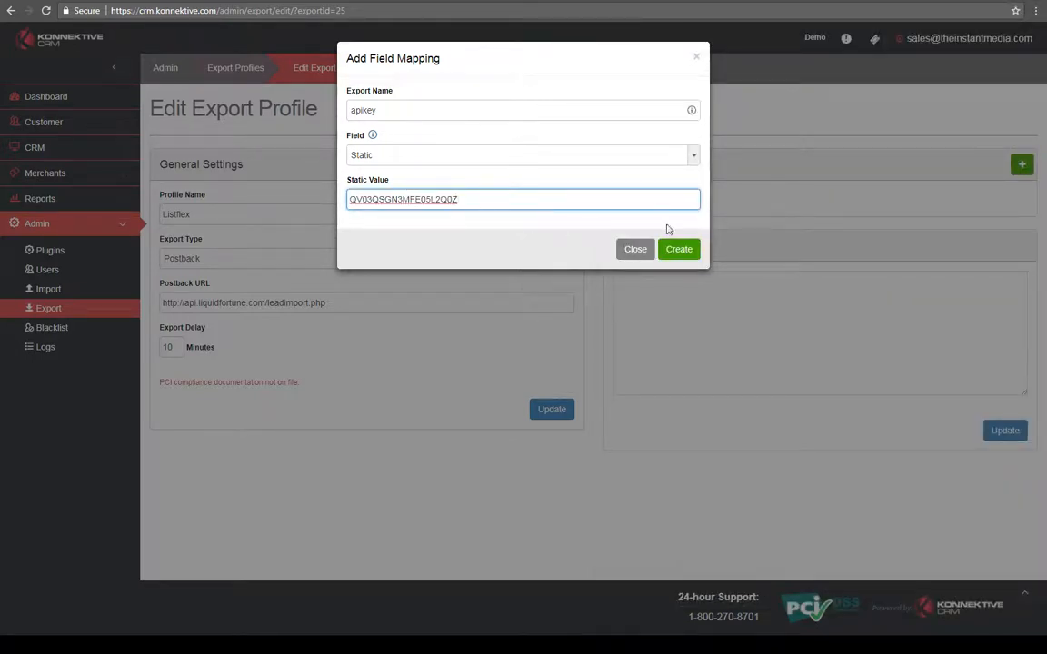
left_click(680, 251)
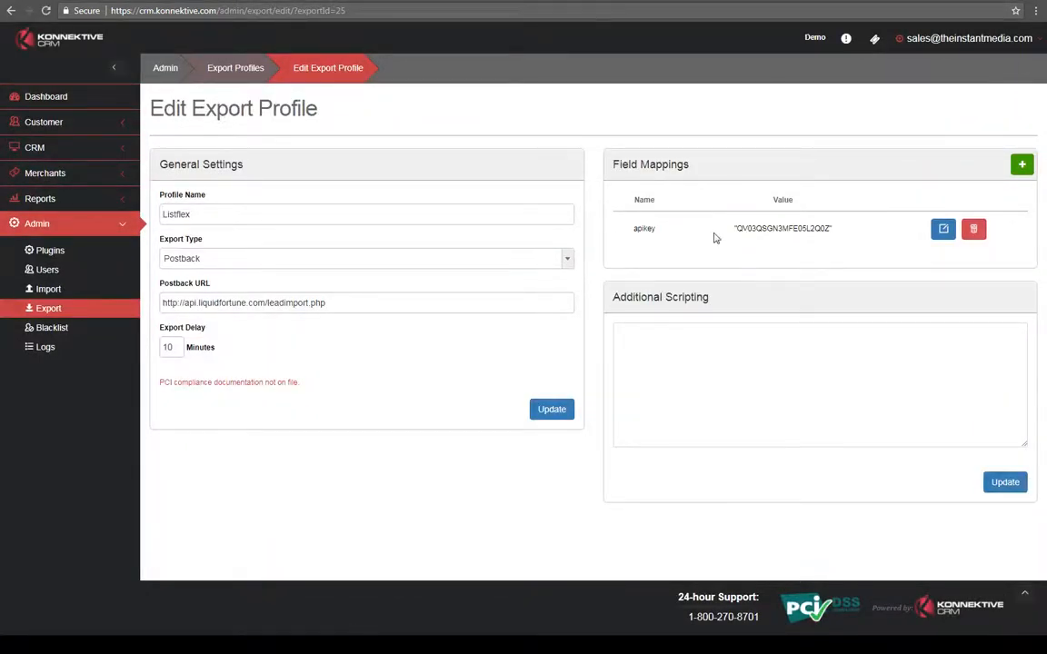
Add a static field mapping with export name list_id and value 428, taken from the API document
left_click(1023, 166)
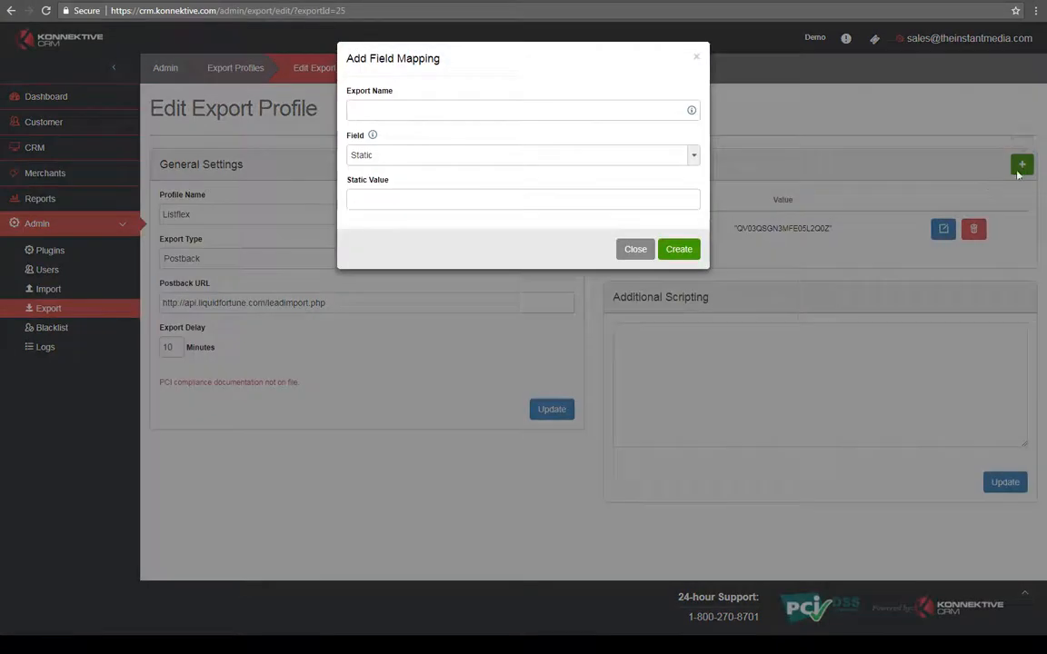
left_click(410, 111)
key("alt+Tab")
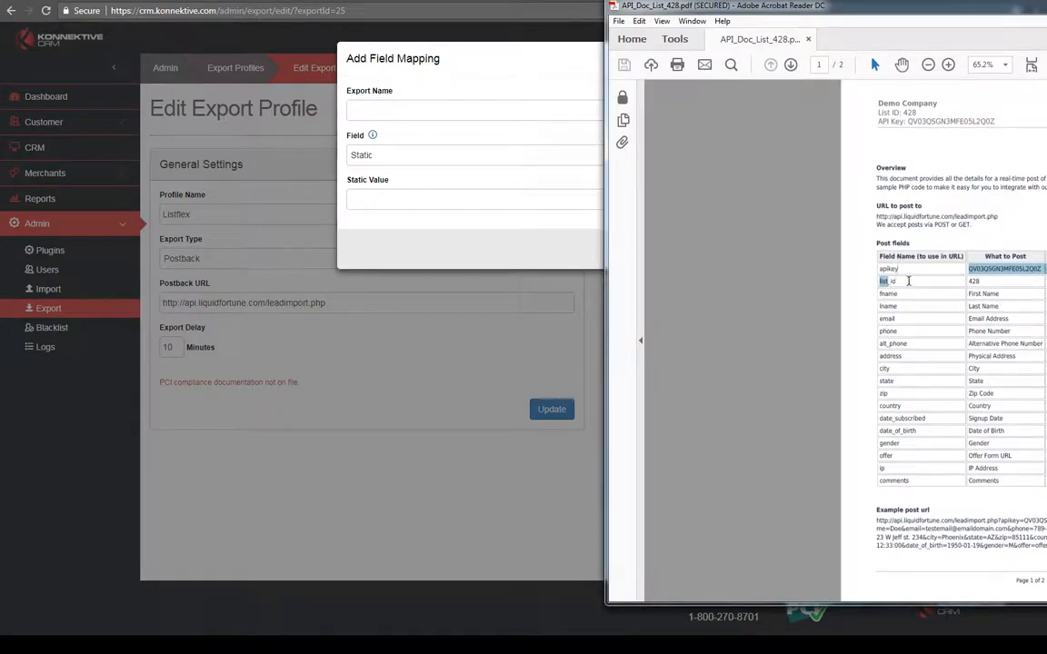
left_click(405, 110)
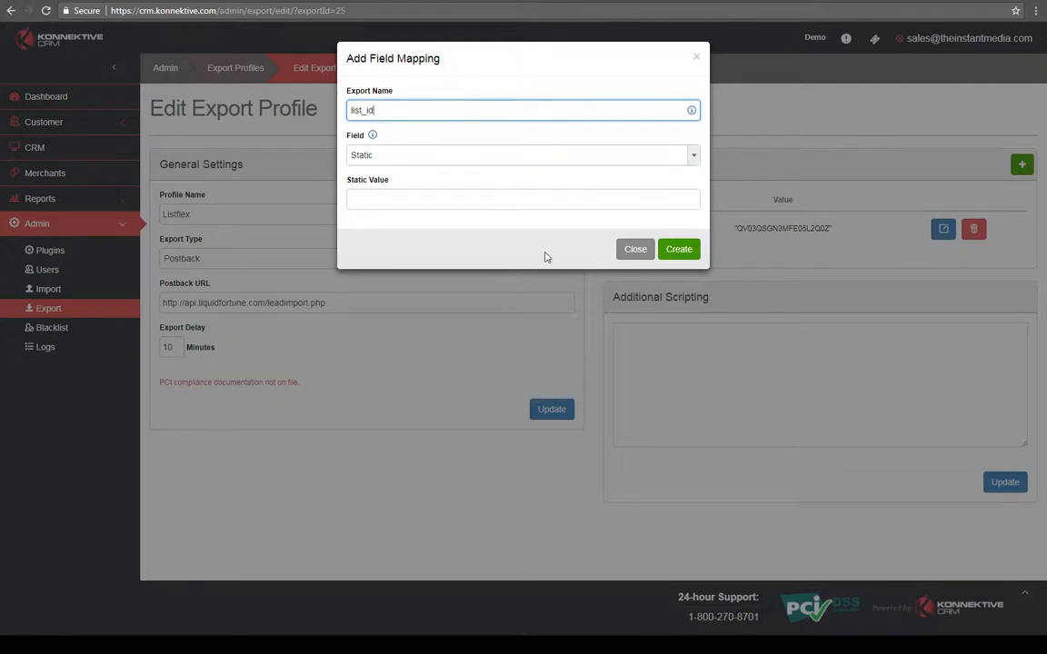
key("alt+Tab")
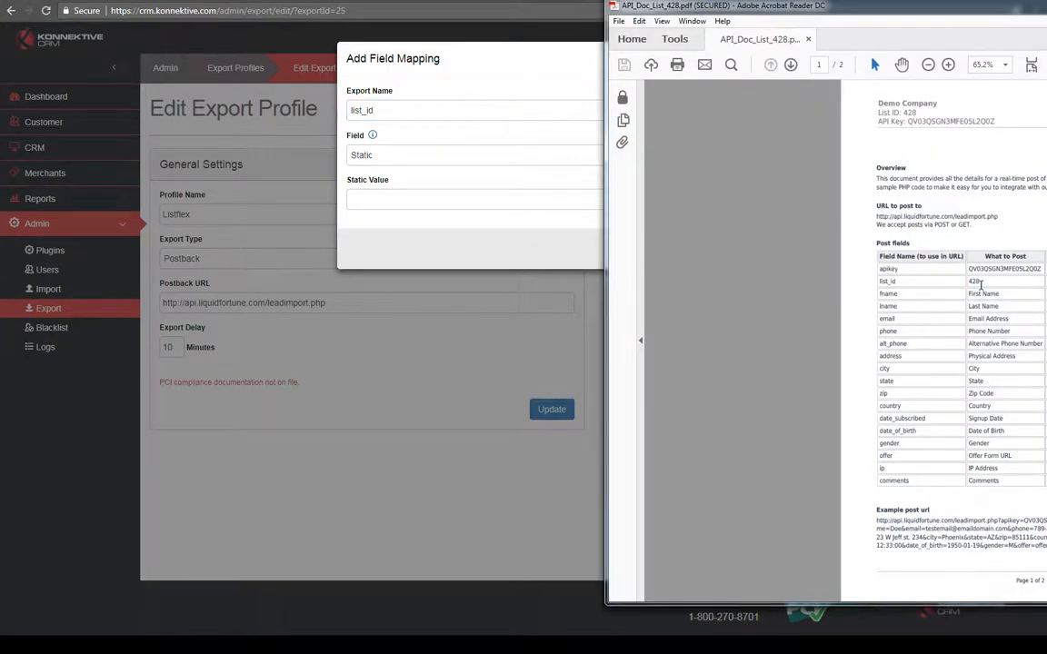
left_click(432, 177)
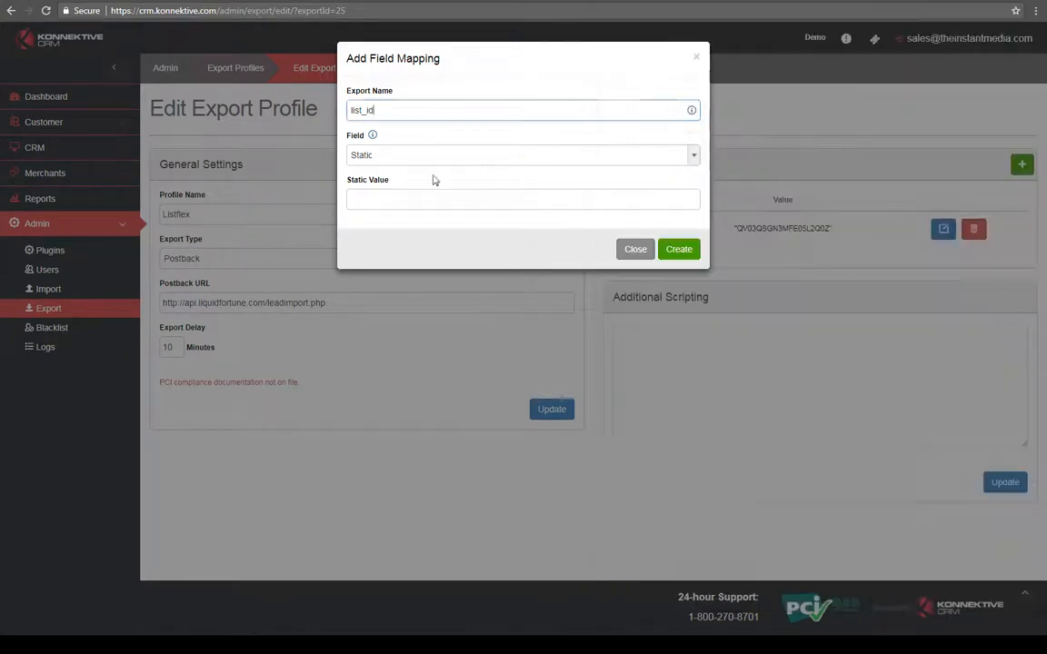
left_click(385, 198)
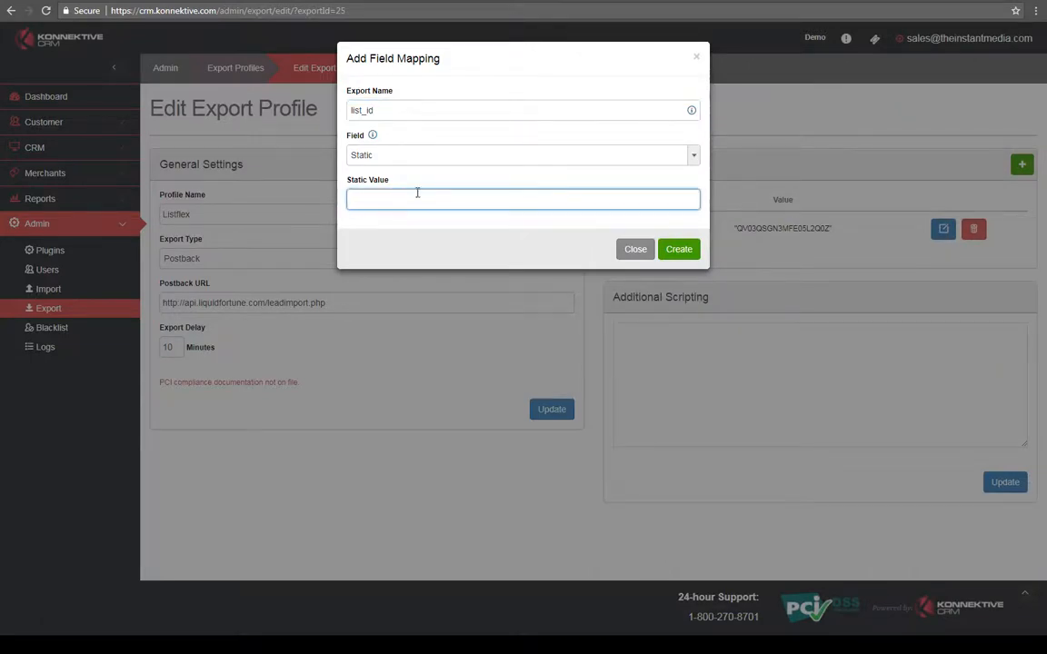
left_click(679, 249)
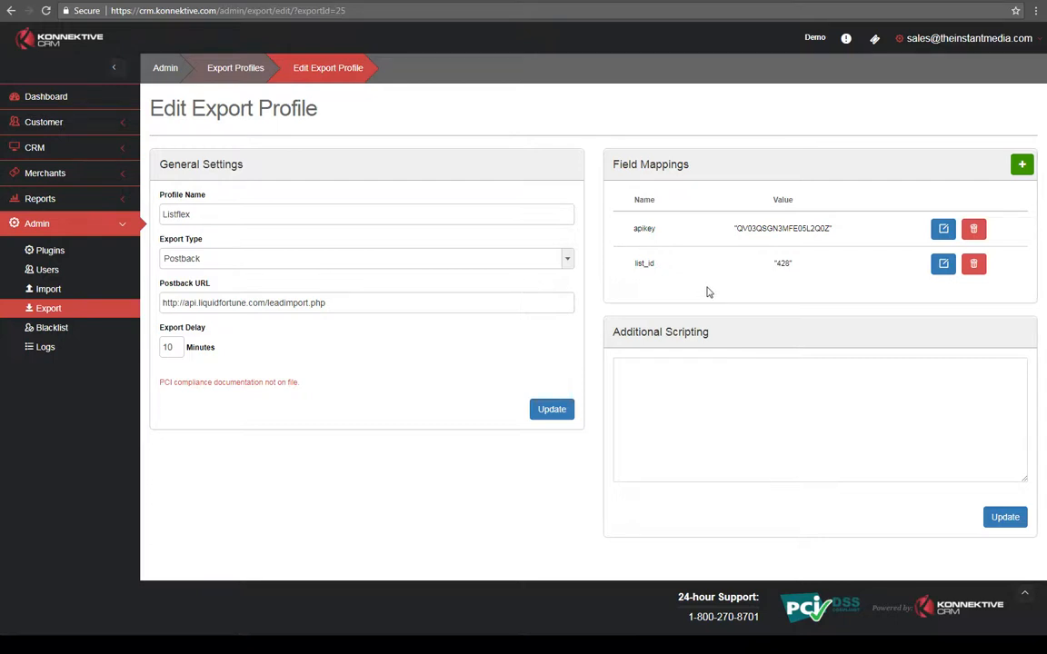
Start another field mapping and enter fname from the API document's post fields as its export name
left_click(1021, 167)
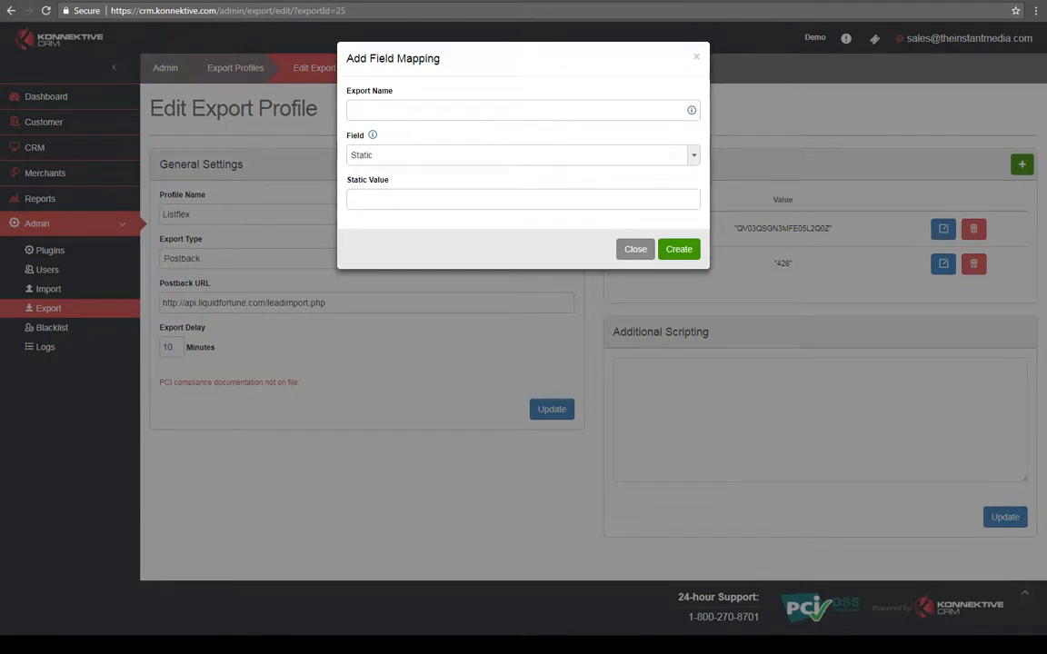
key("alt+Tab")
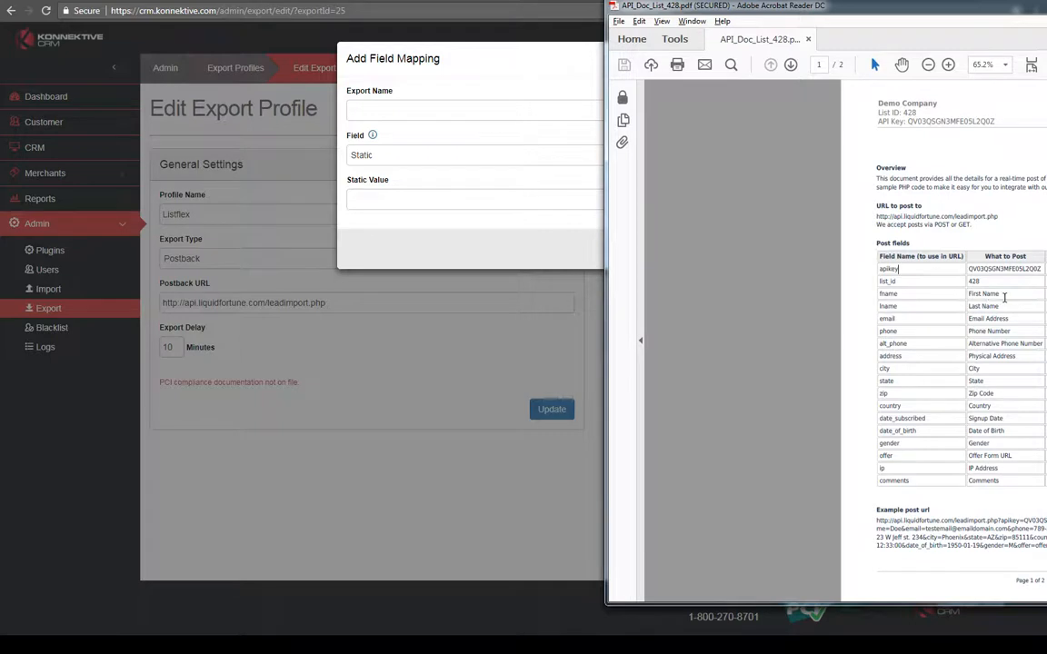
double_click(989, 294)
double_click(880, 293)
left_click(896, 295)
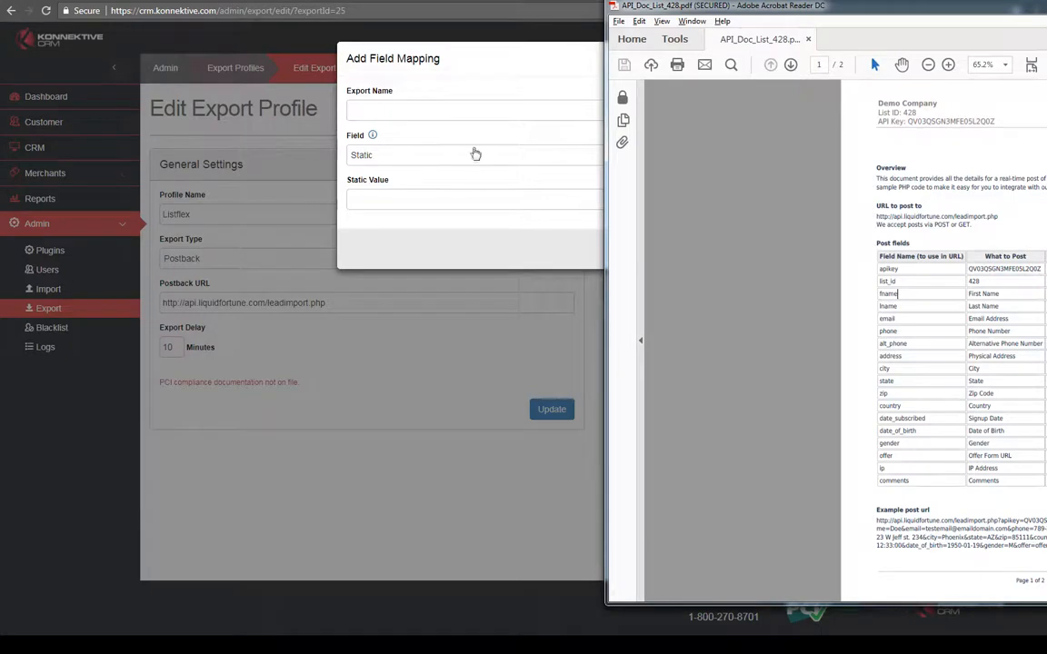
left_click(414, 108)
type("fname")
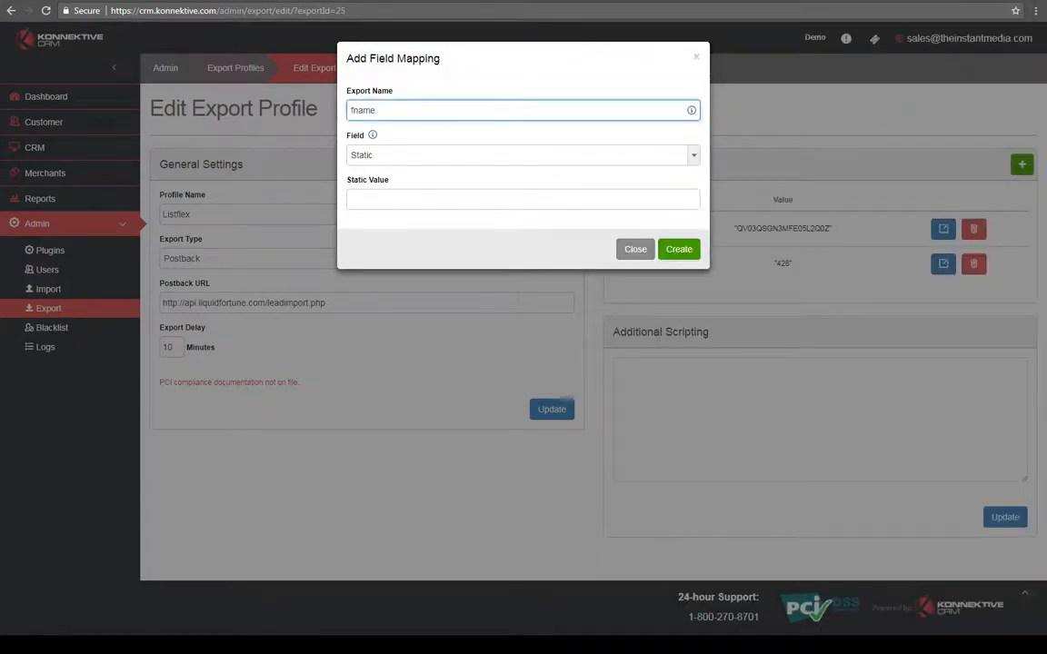
Set the fname mapping's field to firstName and create the mapping
key("alt+Tab")
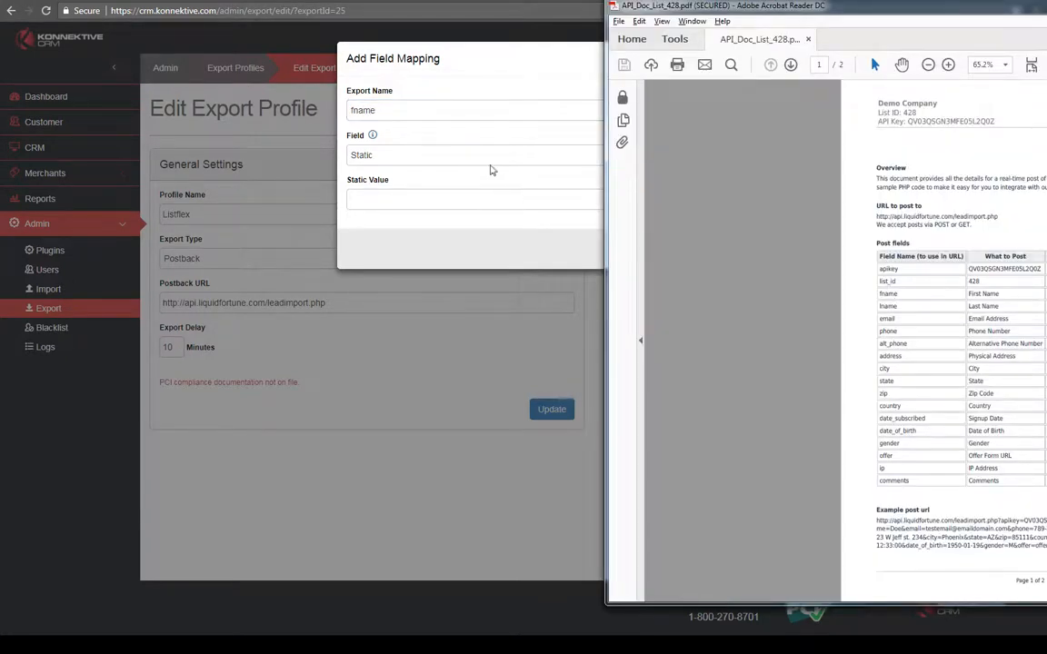
left_click(437, 154)
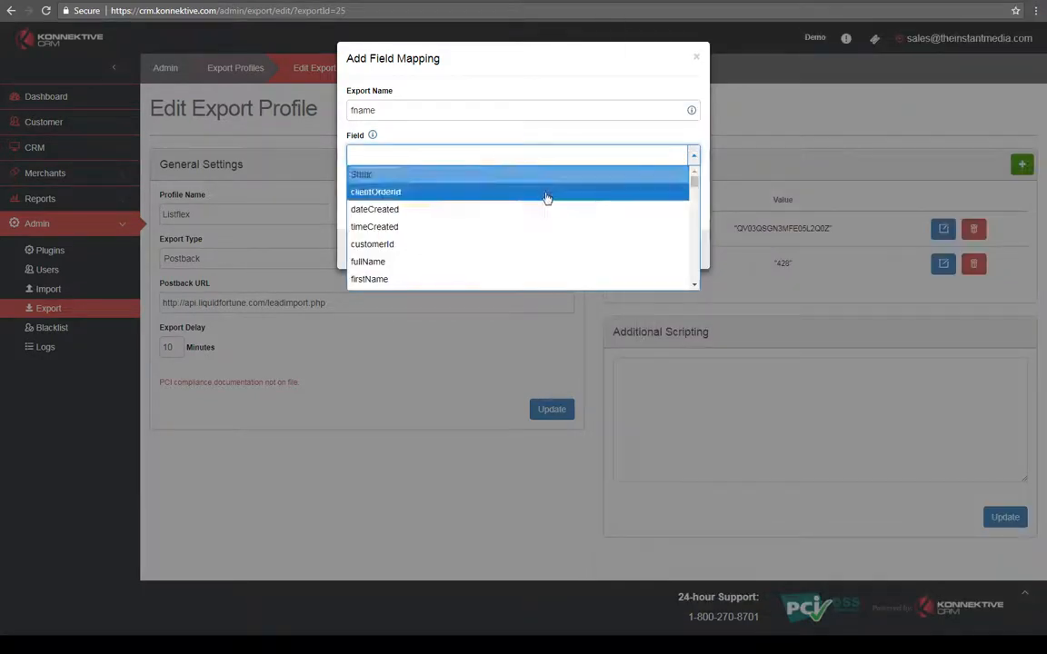
left_click(518, 173)
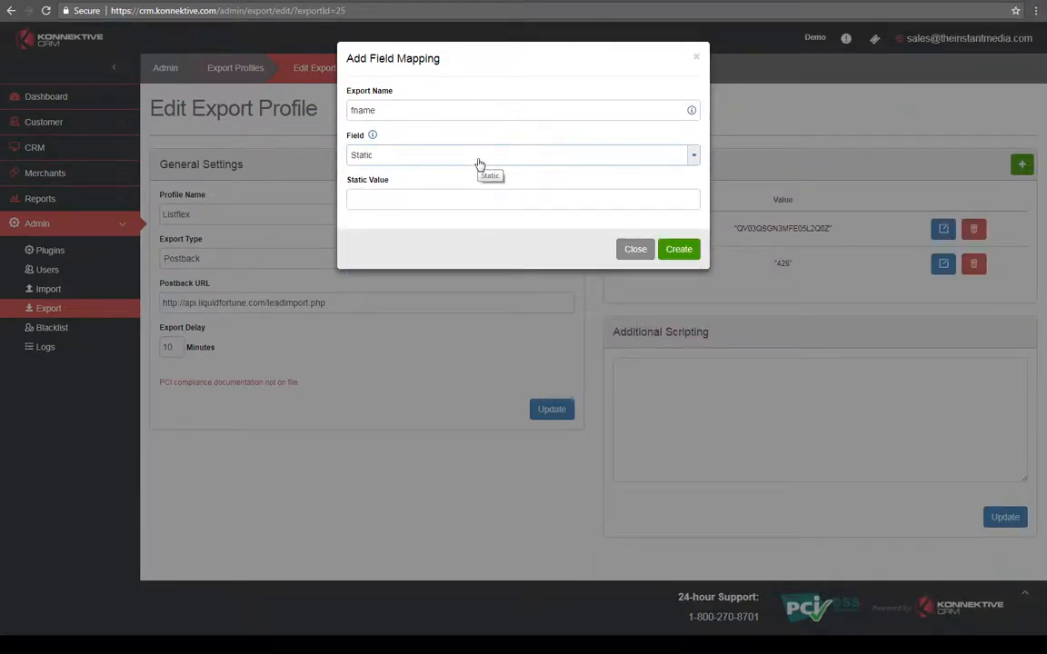
left_click(479, 160)
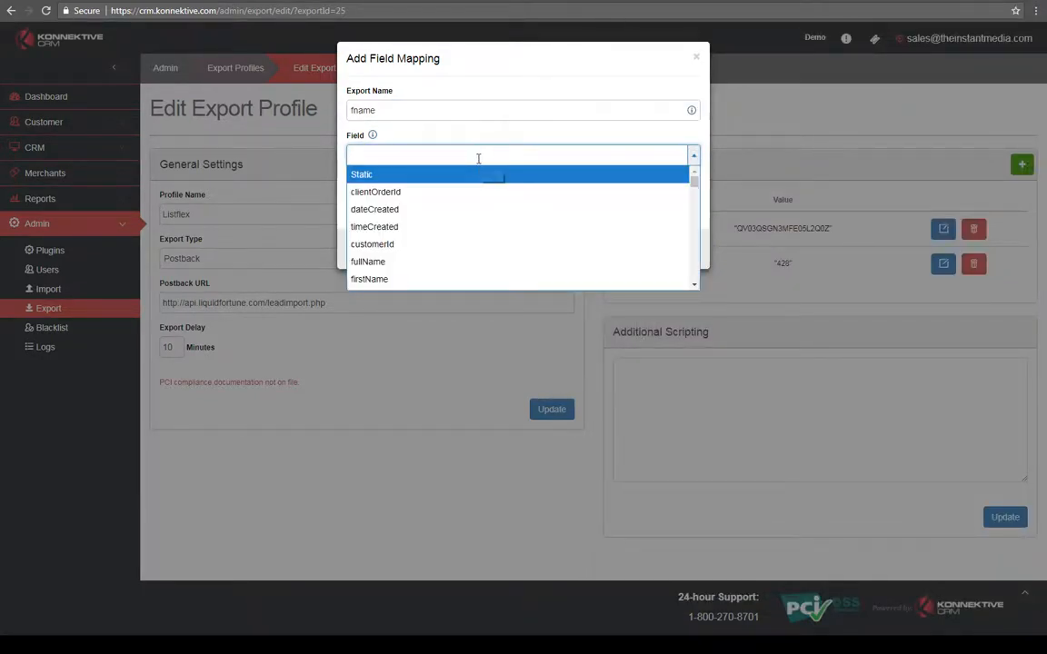
left_click(379, 282)
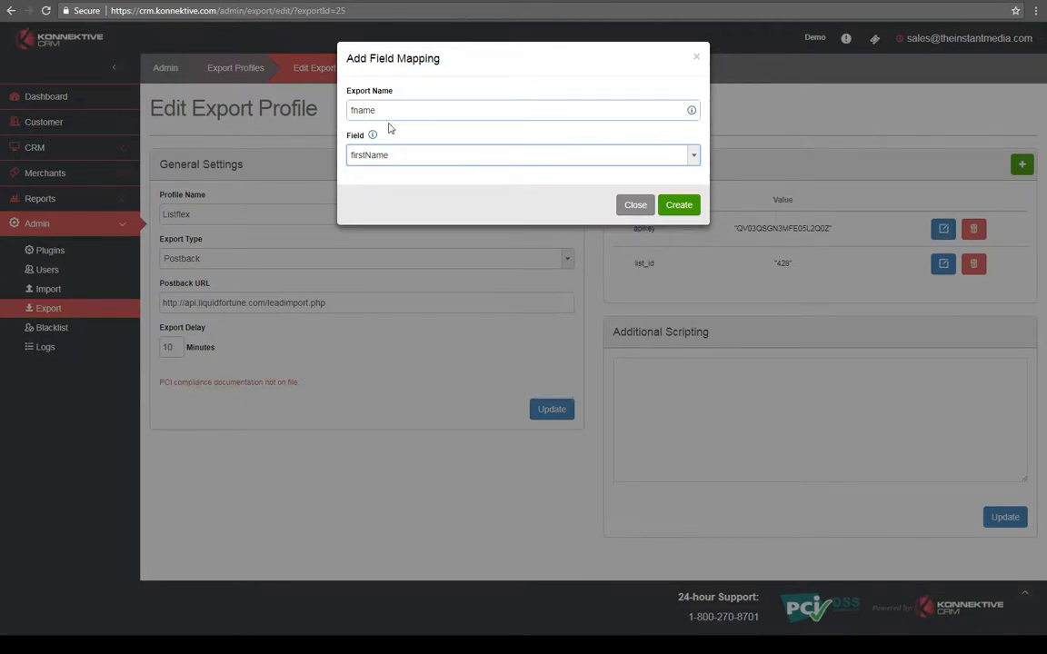
left_click(677, 205)
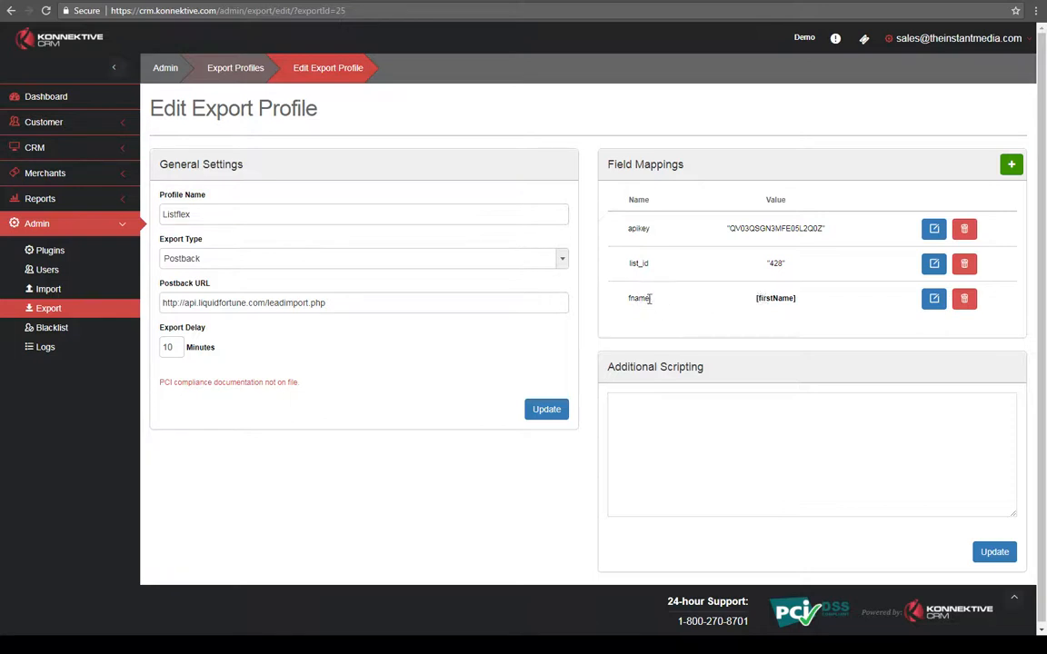
left_click_drag(650, 302, 626, 304)
left_click(656, 306)
Add a field mapping with export name date_subscribed, copied from the API document, and field dateCreated
left_click(1011, 166)
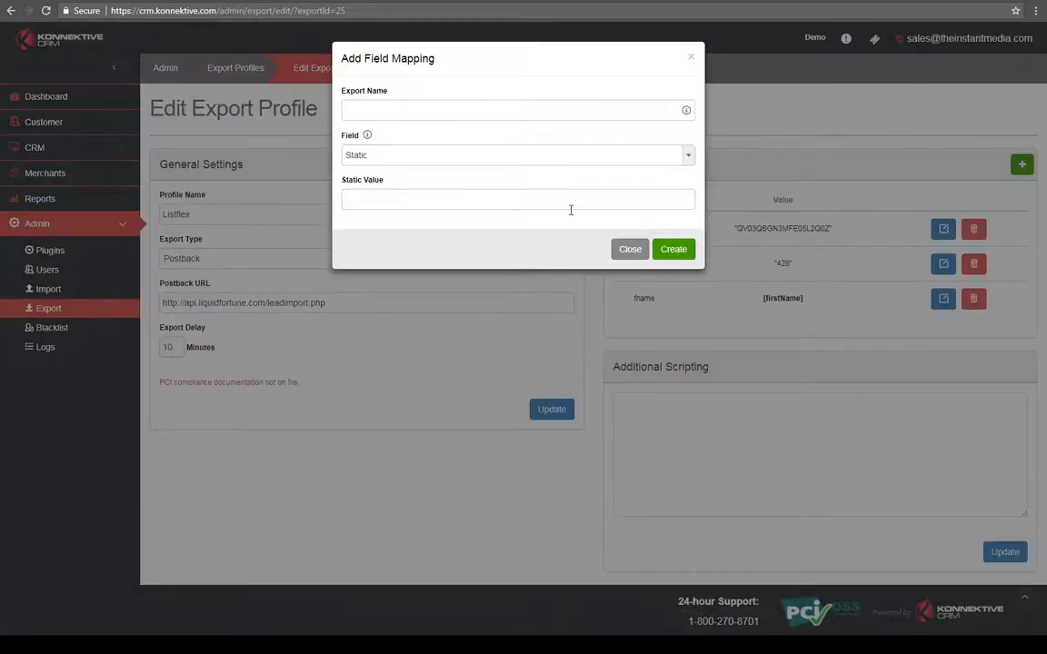
key("alt+Tab")
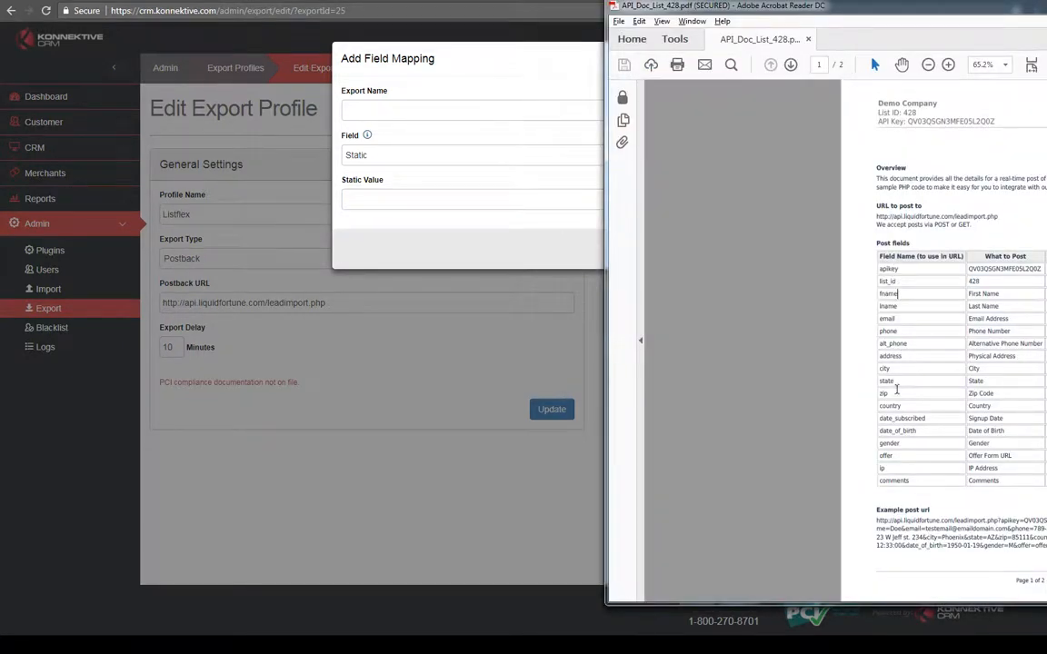
left_click_drag(930, 418, 874, 418)
key("ctrl+c")
left_click(409, 111)
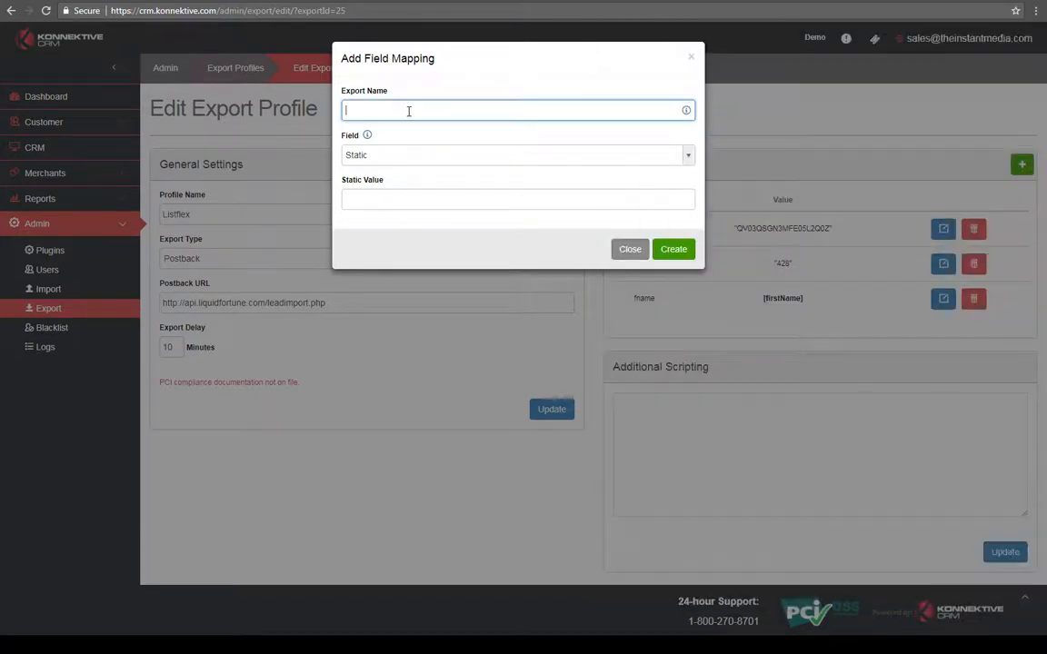
key("ctrl+v")
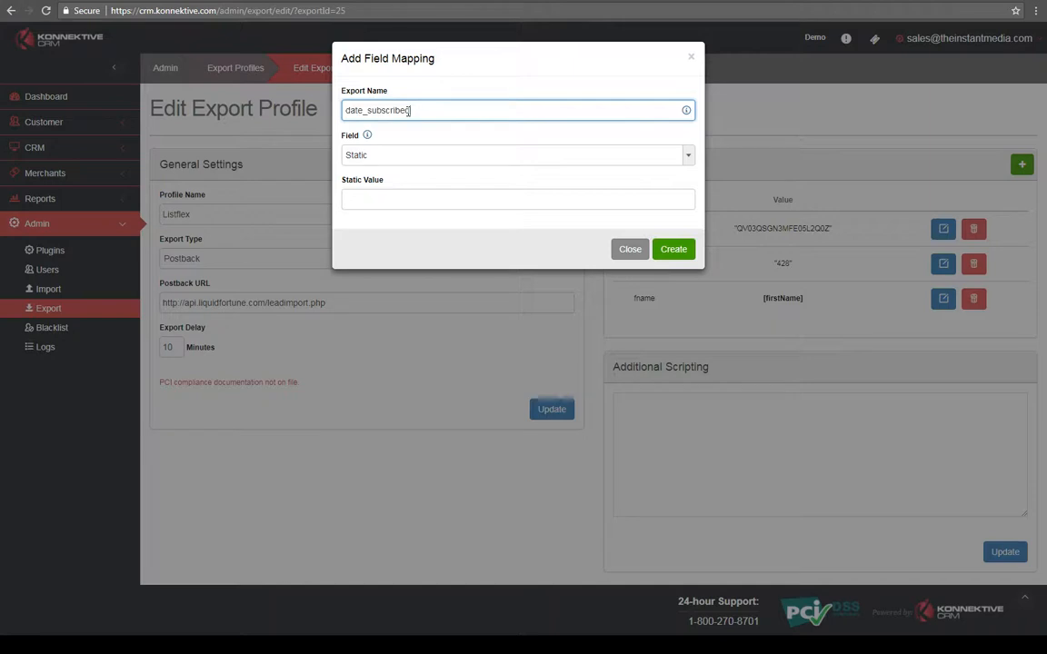
left_click(422, 155)
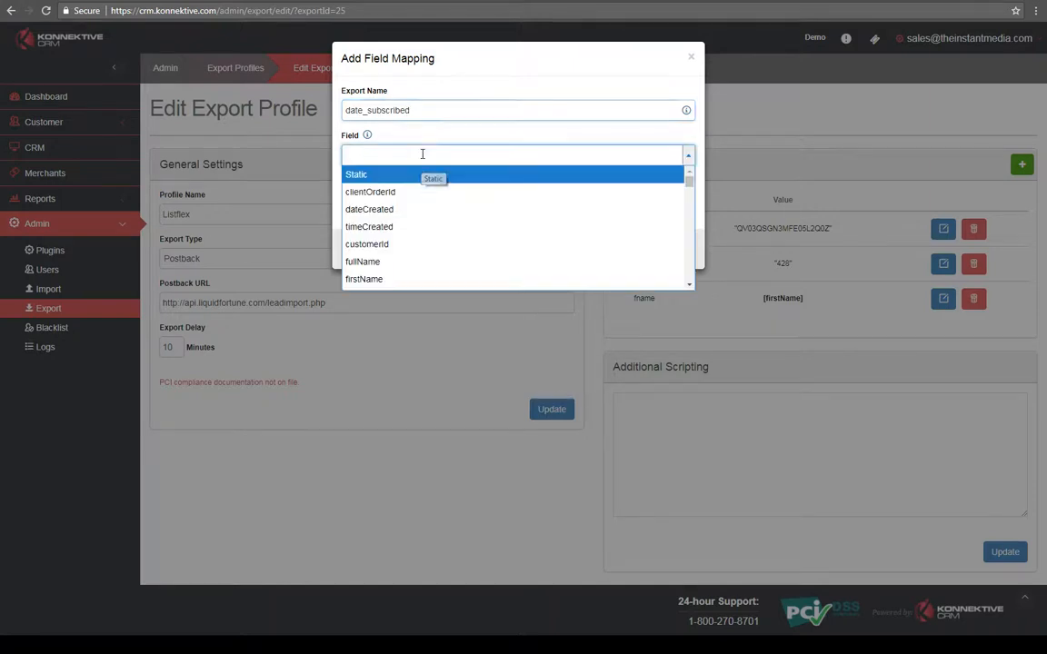
left_click(378, 211)
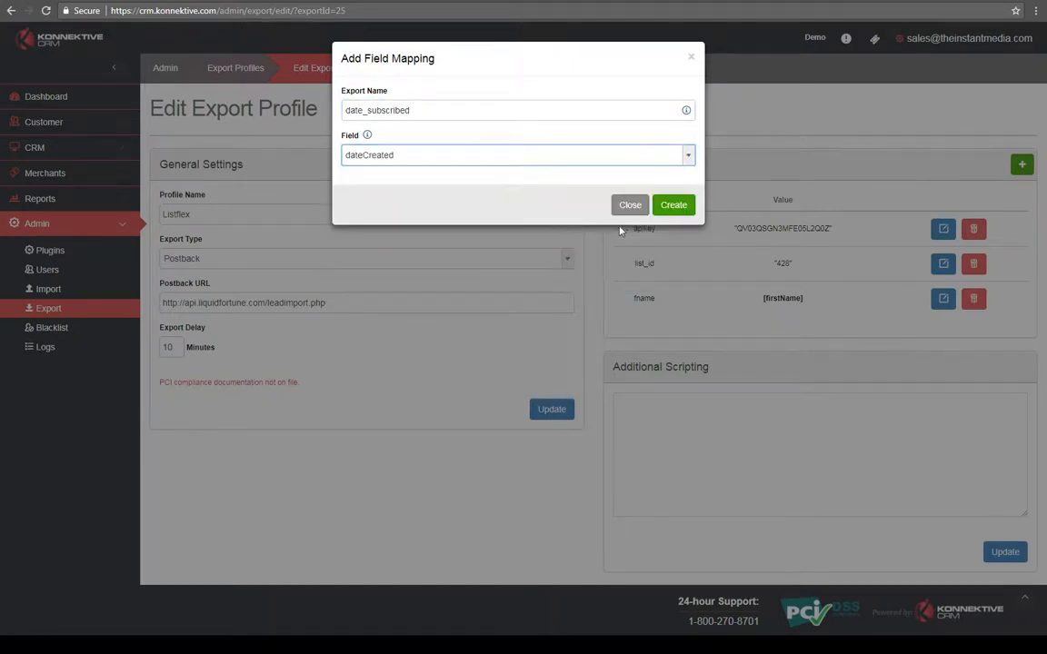
left_click(673, 204)
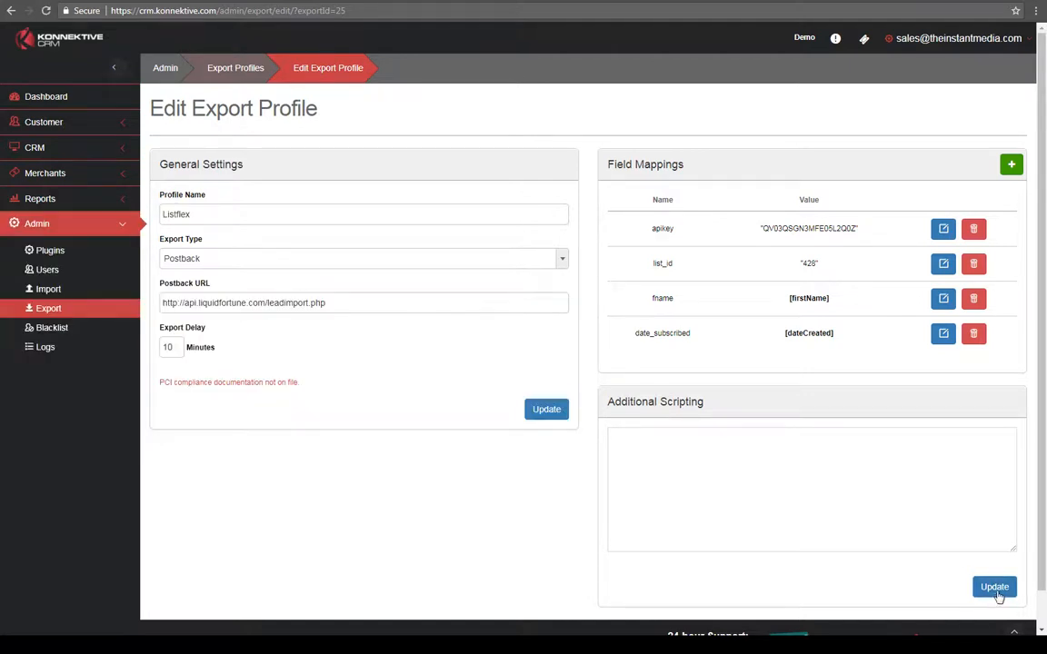
Find Listflex in the list of export profiles and reopen it to review its settings and field mappings
left_click(47, 308)
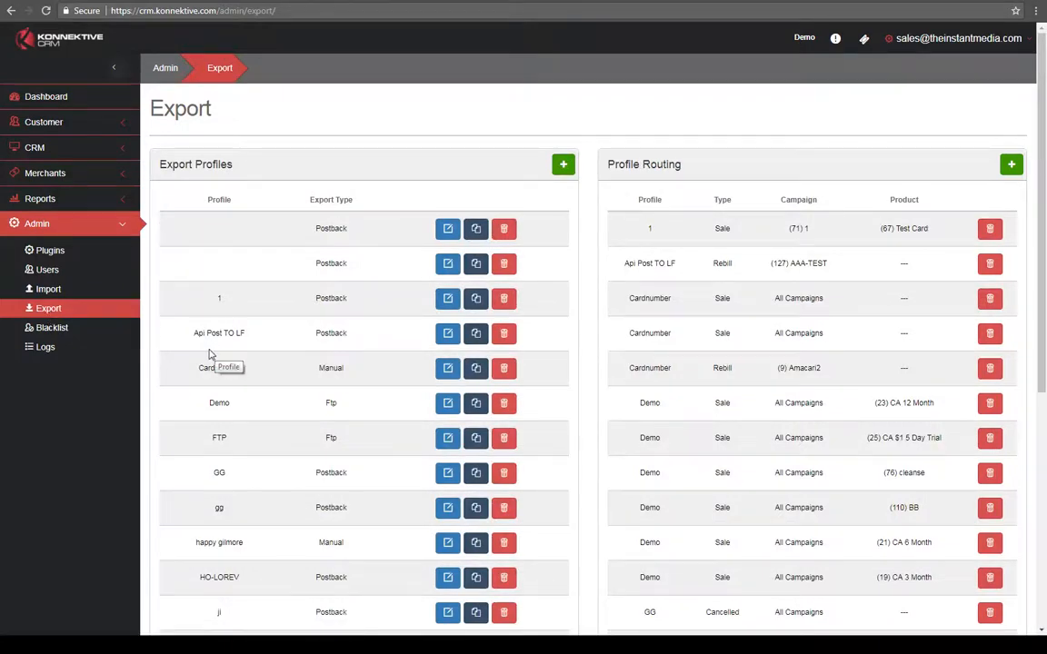
scroll(268, 409, "down", 3)
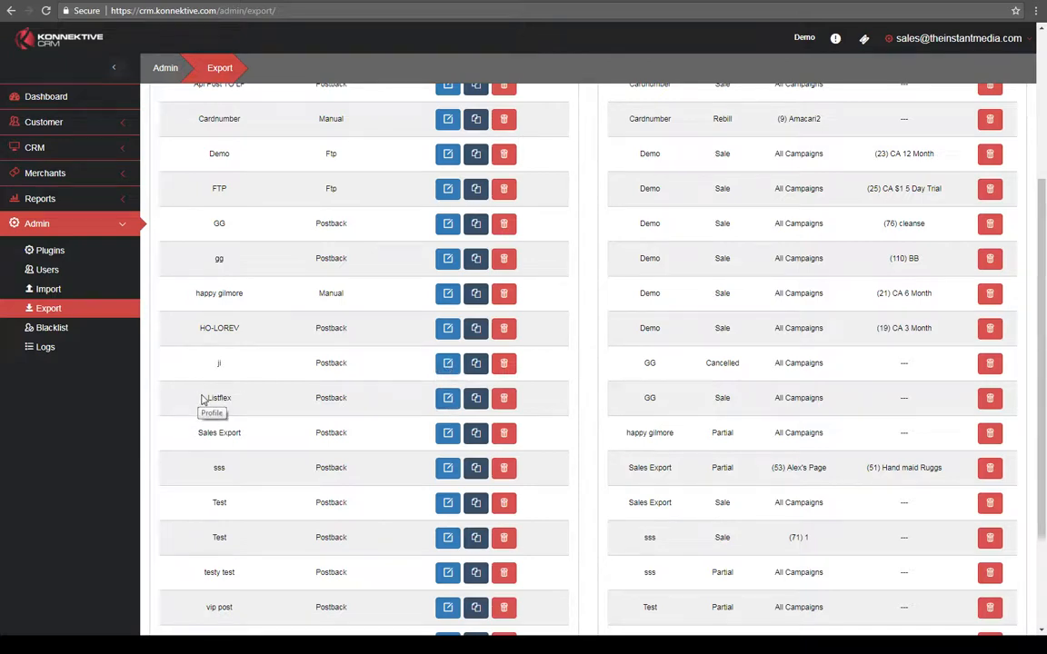
scroll(315, 397, "up", 3)
scroll(303, 392, "down", 4)
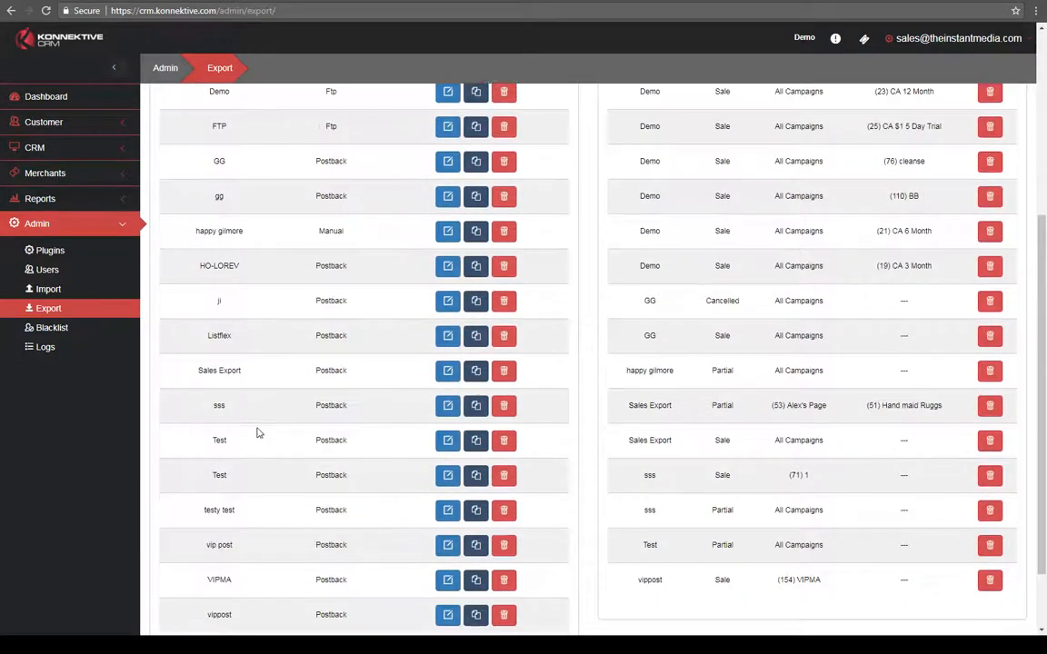
left_click(449, 336)
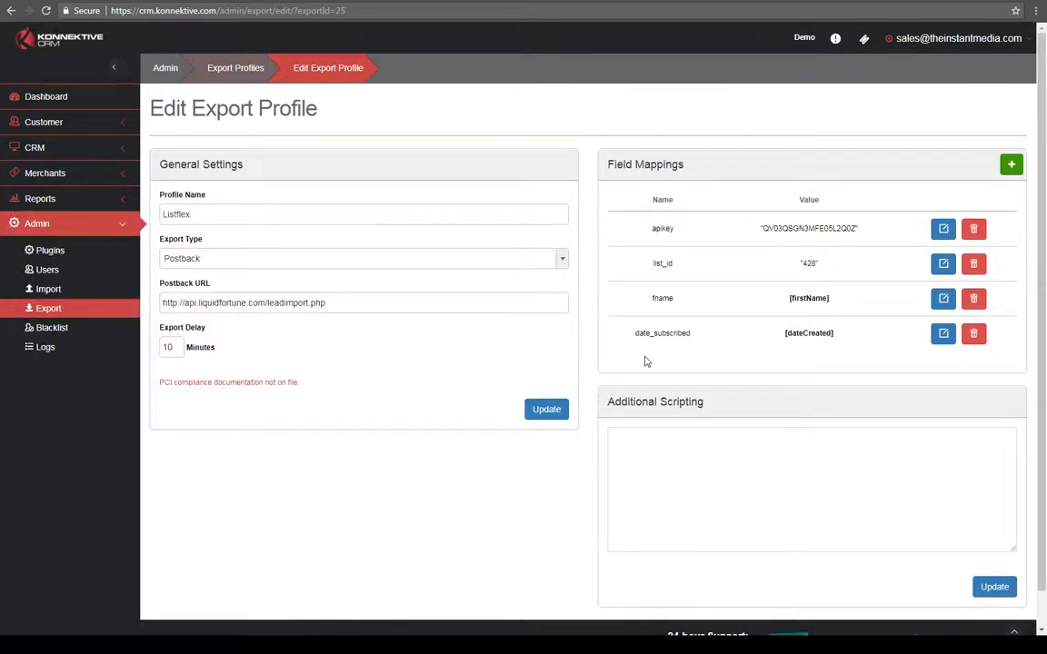
Return to the export overview and start a new profile route for the Listflex profile with customer type Partial
left_click(55, 314)
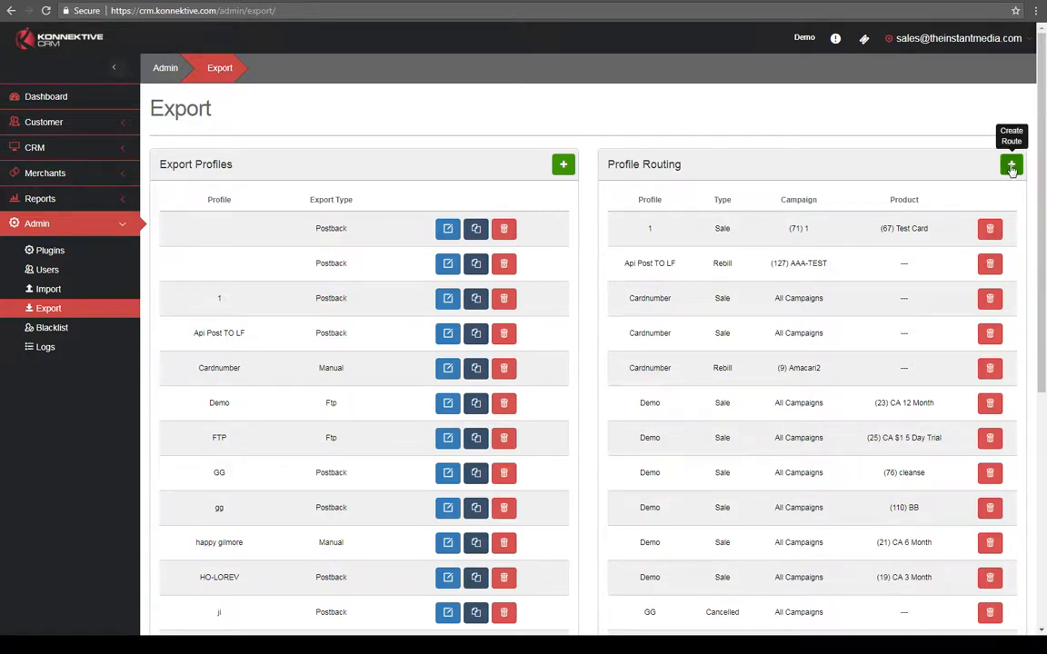
left_click(1011, 166)
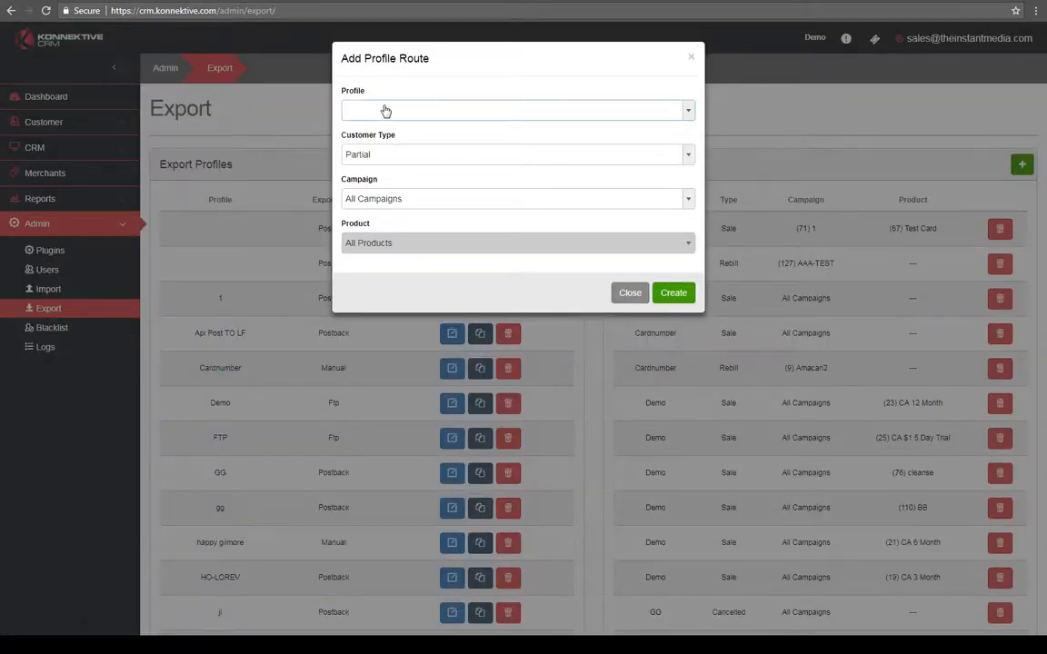
left_click(418, 109)
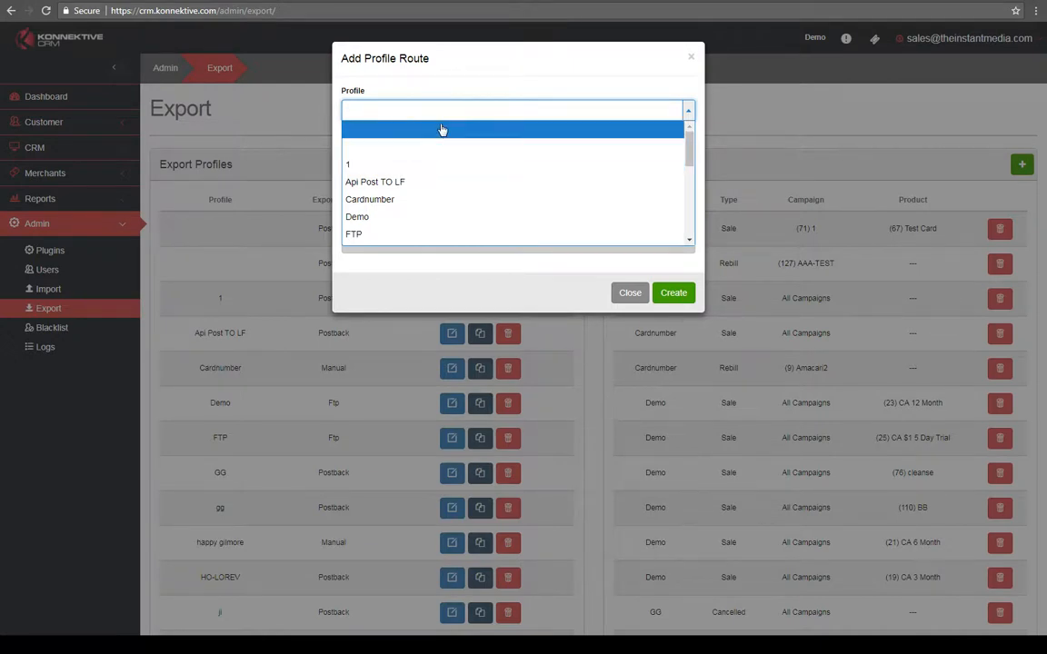
left_click(435, 86)
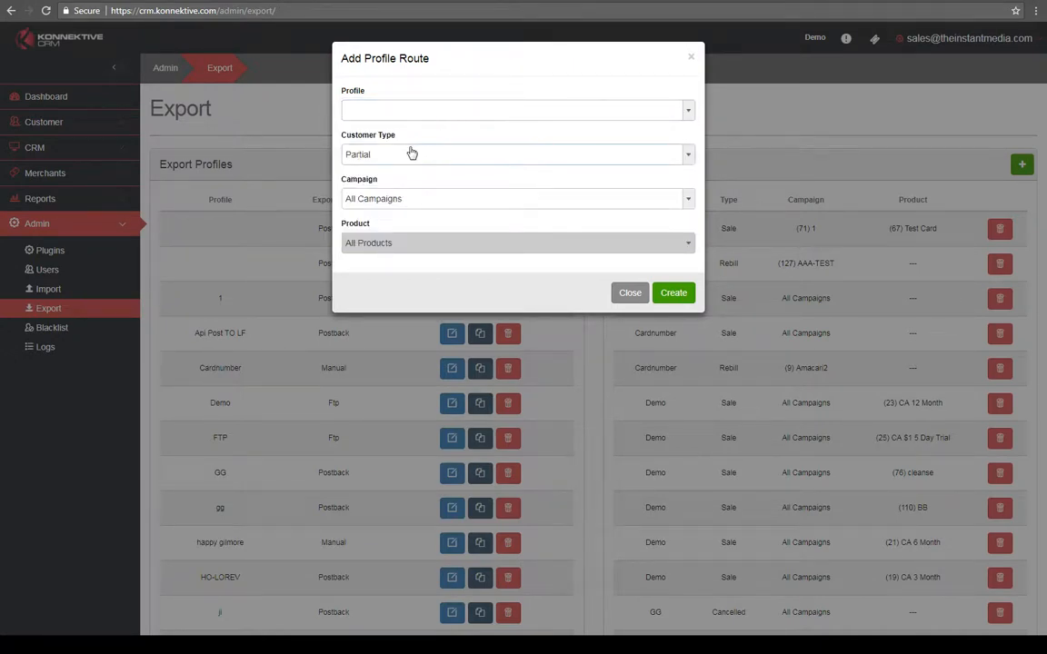
left_click(403, 113)
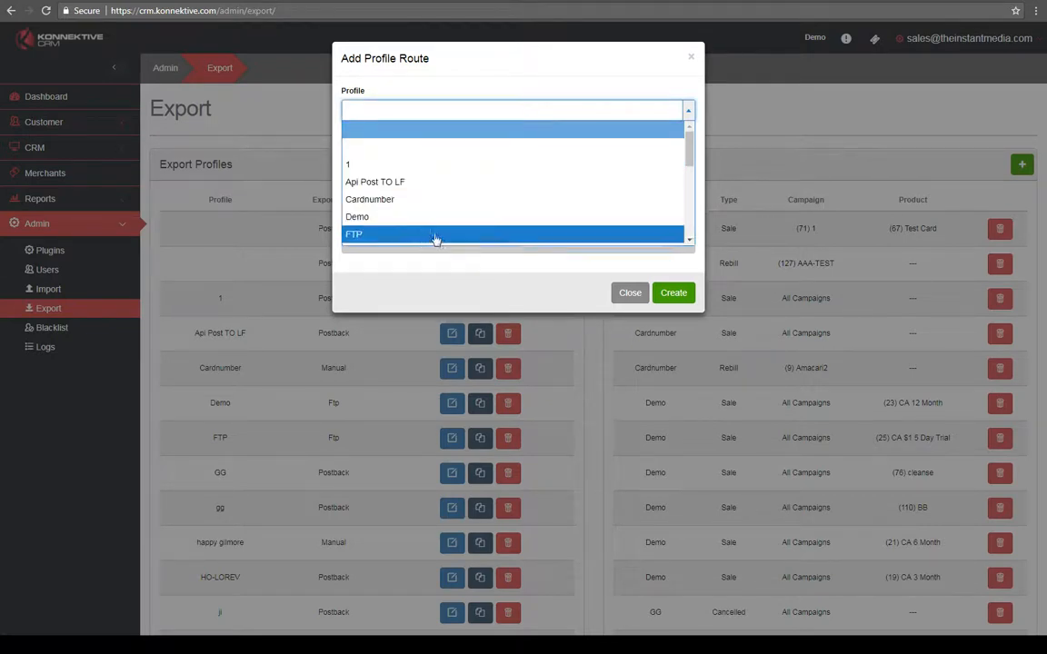
scroll(434, 238, "down", 5)
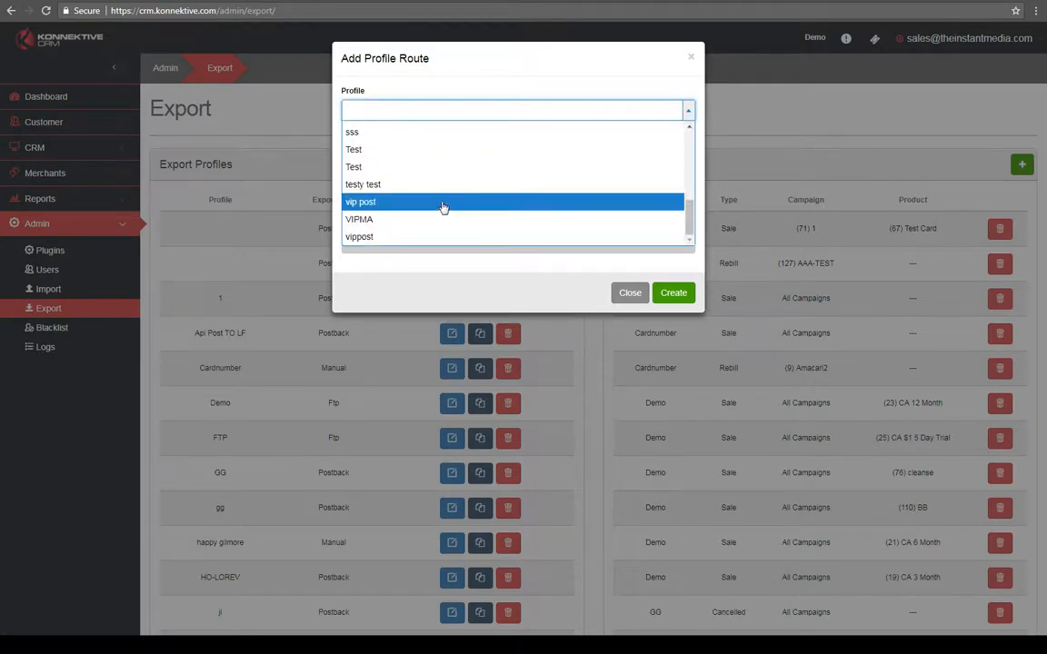
scroll(416, 192, "up", 1)
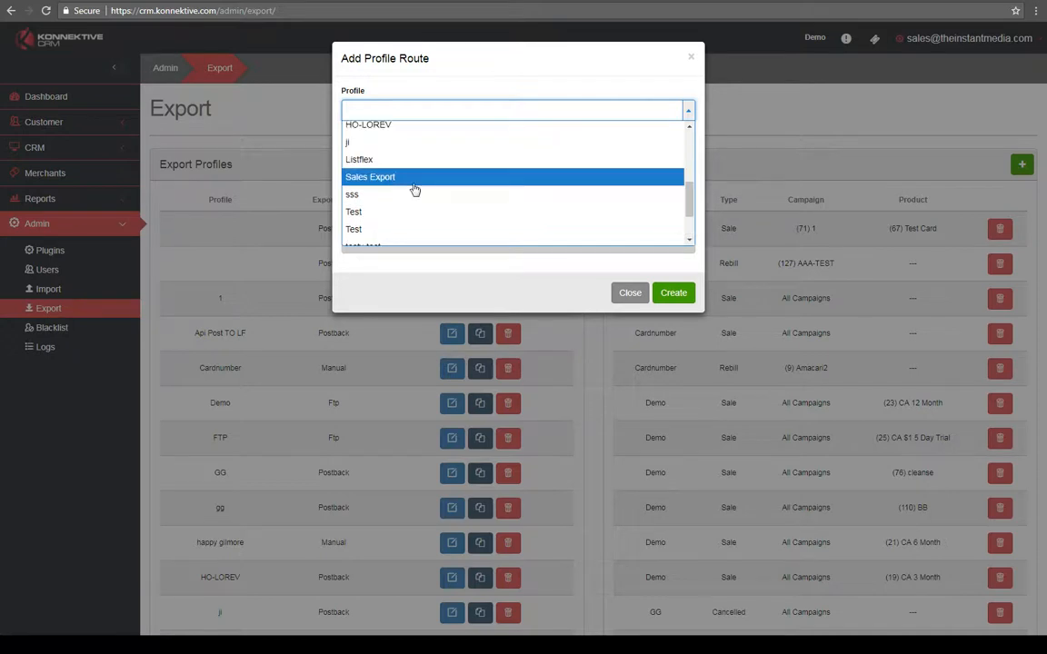
left_click(372, 162)
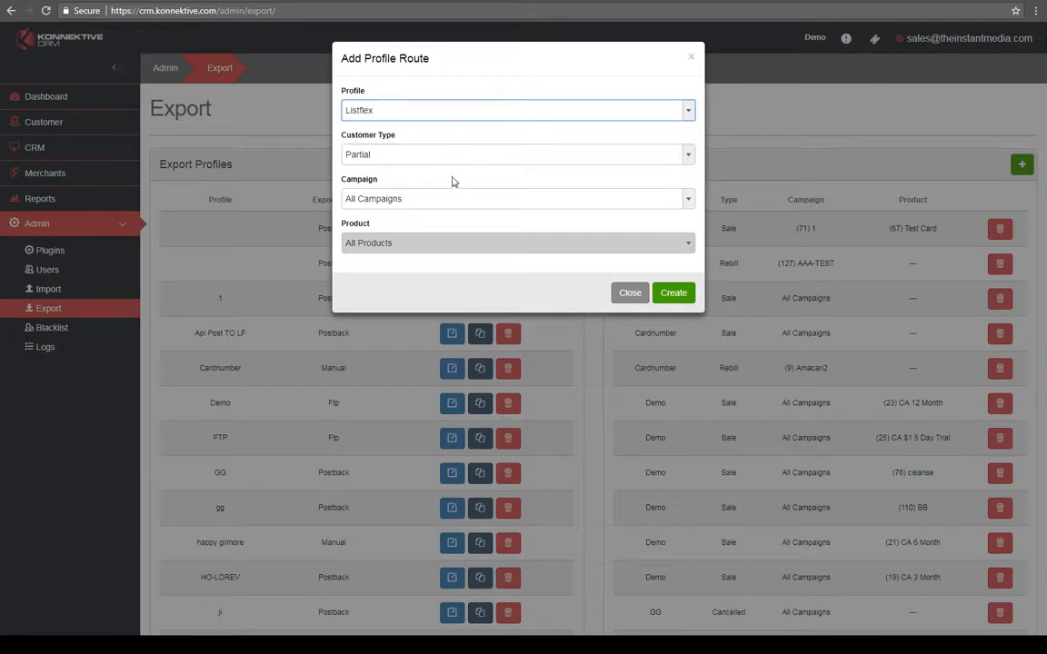
left_click(396, 155)
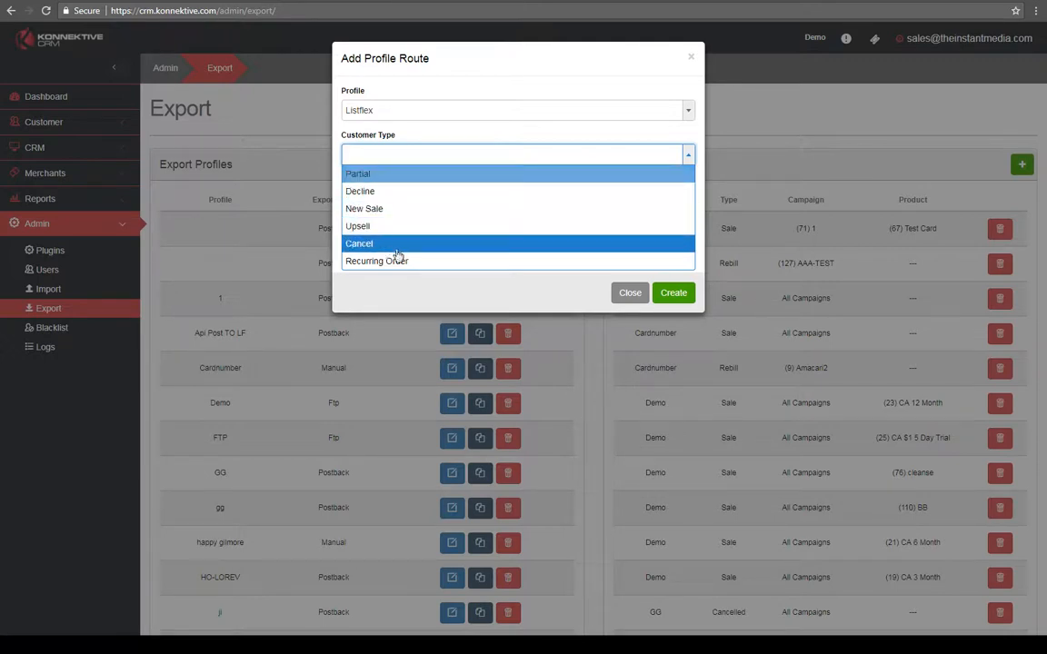
left_click(381, 175)
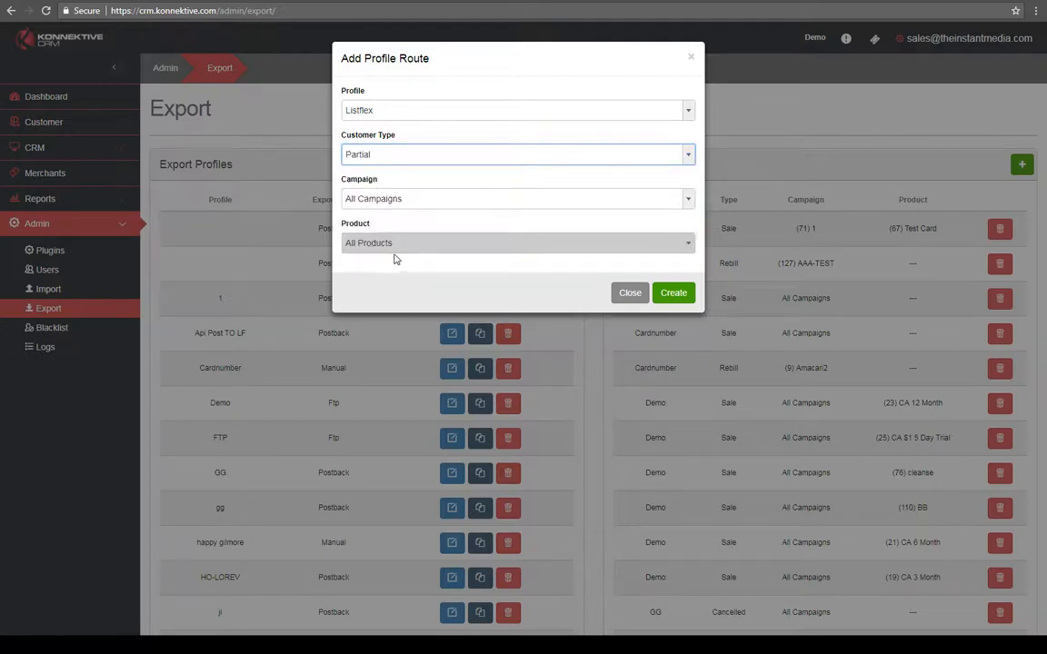
Restrict the Listflex profile route to the AAA-TEST campaign and create the route
left_click(411, 199)
scroll(425, 264, "down", 3)
scroll(426, 266, "up", 3)
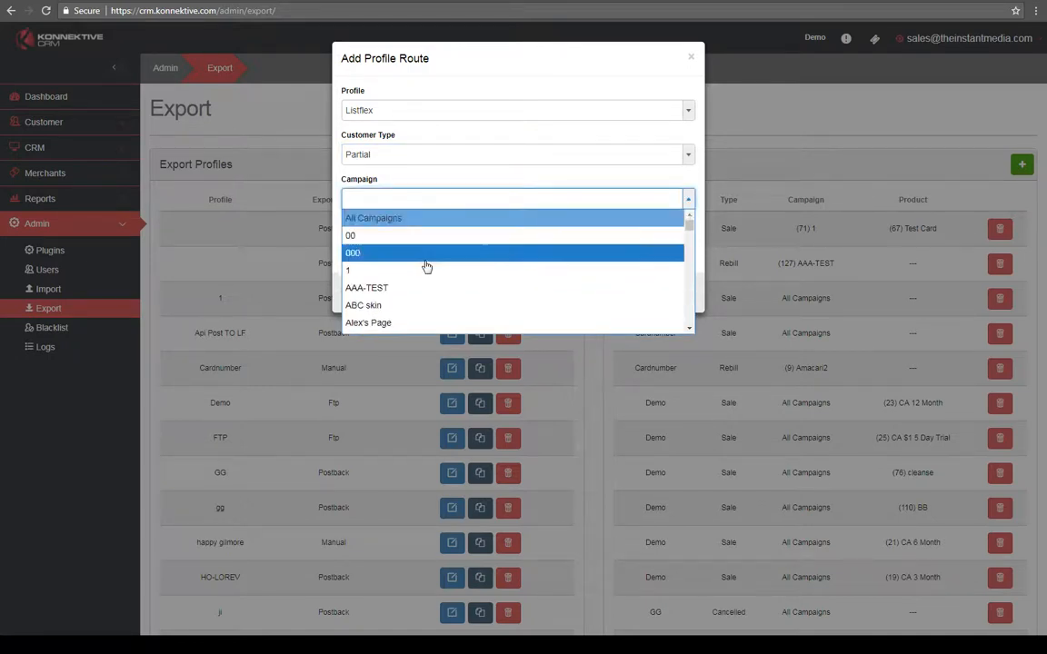
scroll(426, 266, "down", 12)
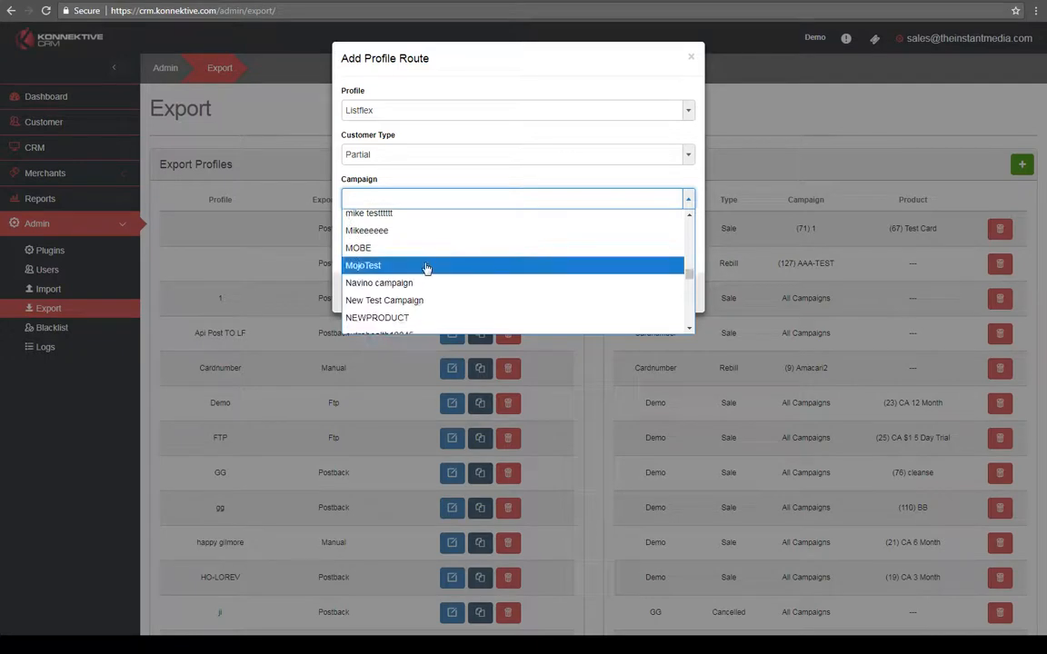
scroll(426, 267, "down", 5)
scroll(427, 269, "up", 6)
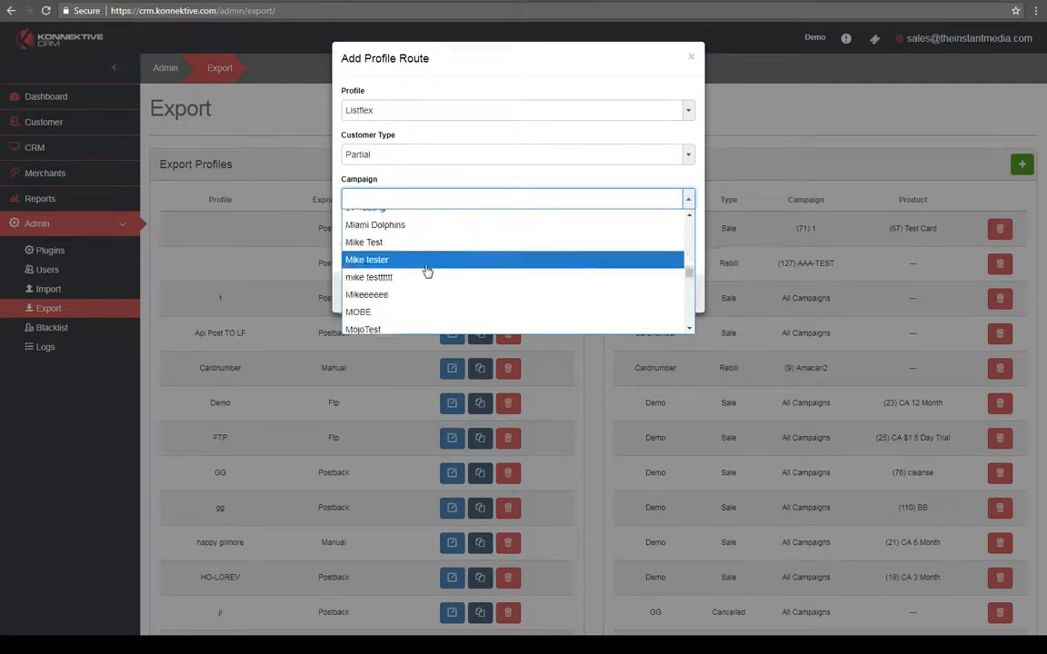
scroll(427, 271, "up", 8)
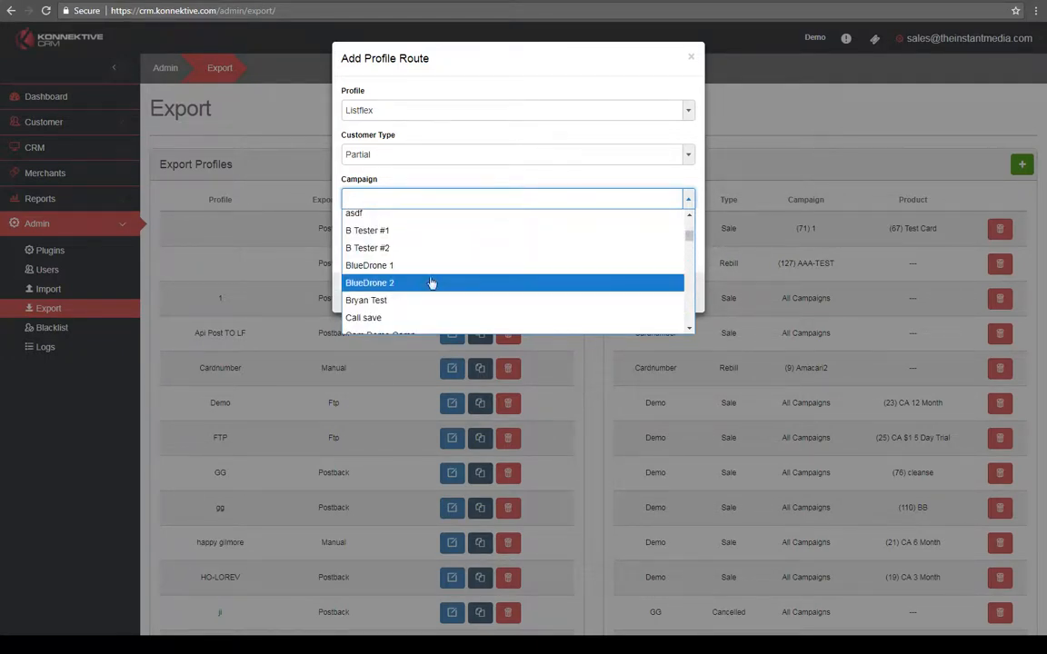
scroll(436, 280, "up", 4)
scroll(447, 287, "down", 2)
scroll(443, 276, "up", 1)
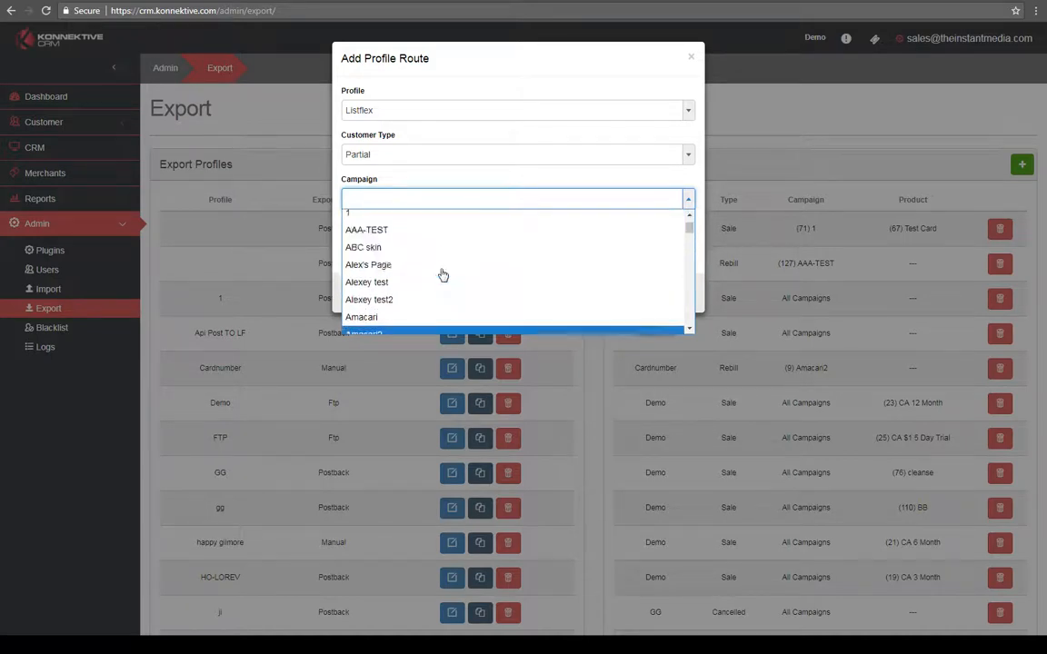
scroll(442, 275, "up", 2)
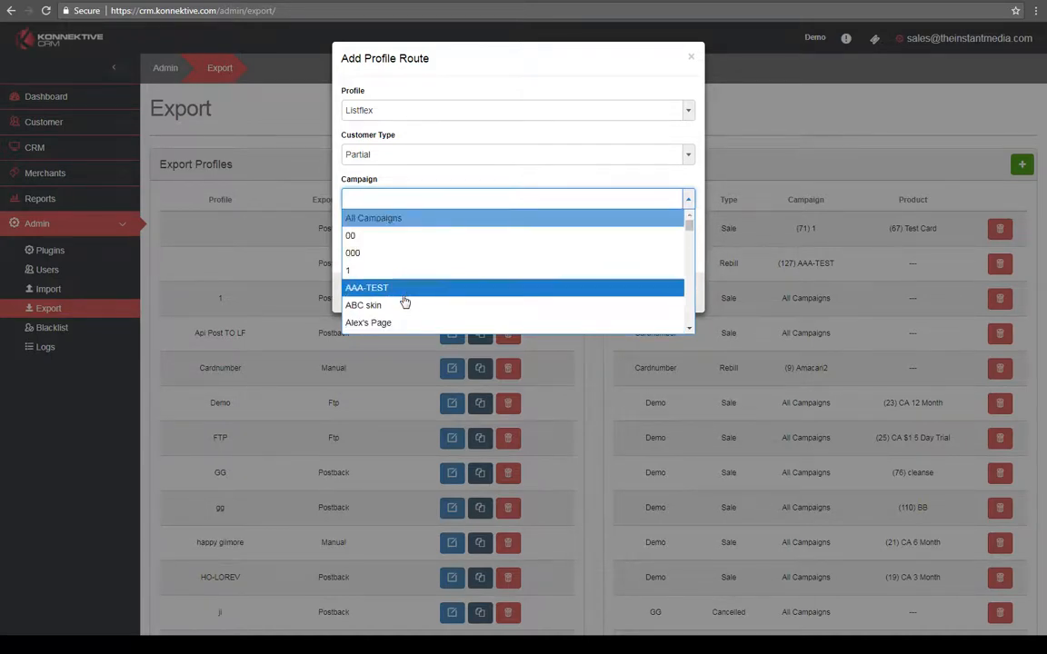
left_click(405, 291)
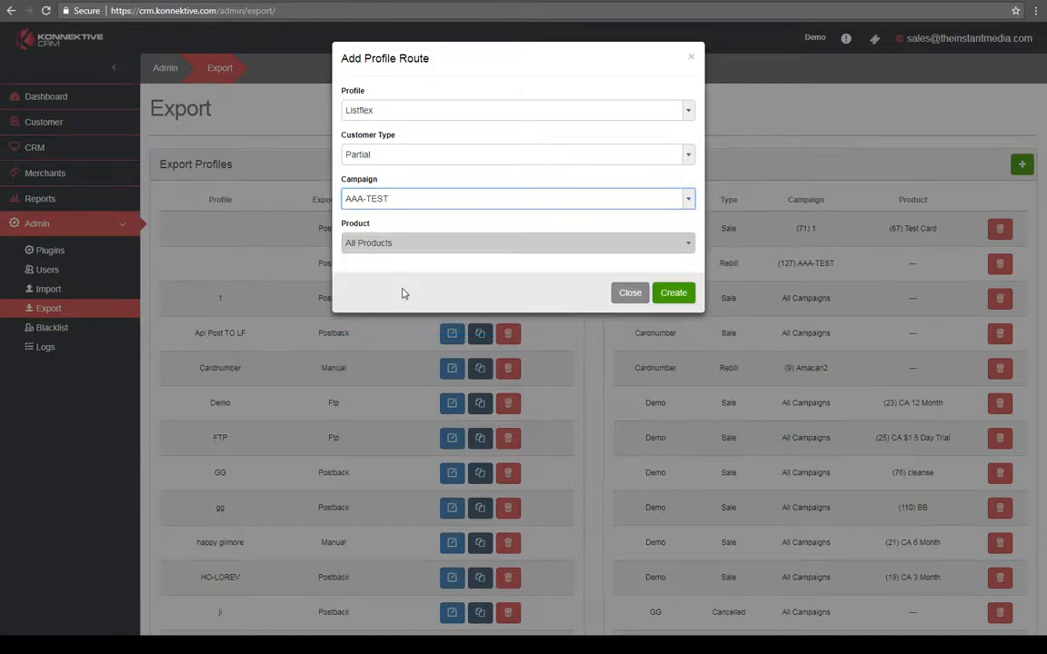
left_click(670, 292)
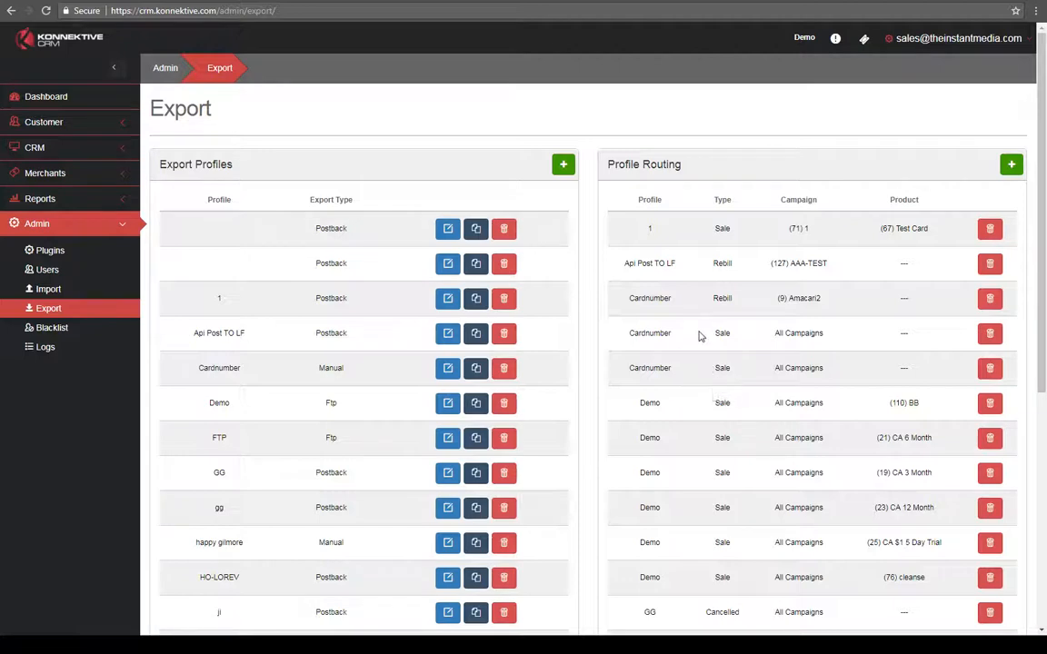
Find the new Listflex route in the profile routing list and the Listflex profile in the export profiles list
scroll(676, 358, "down", 2)
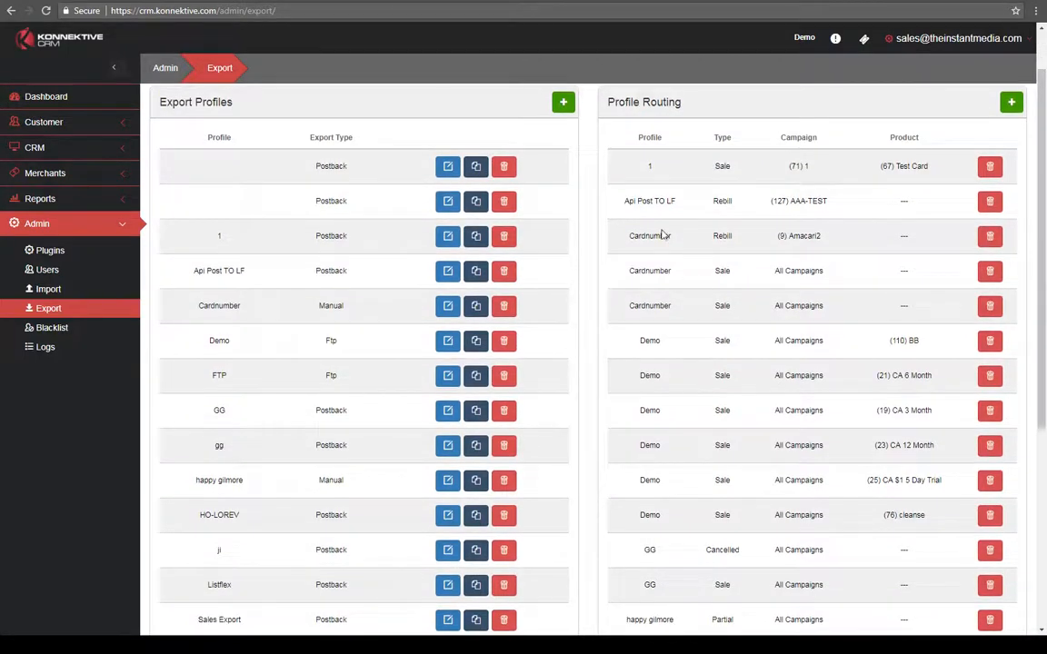
scroll(665, 300, "down", 3)
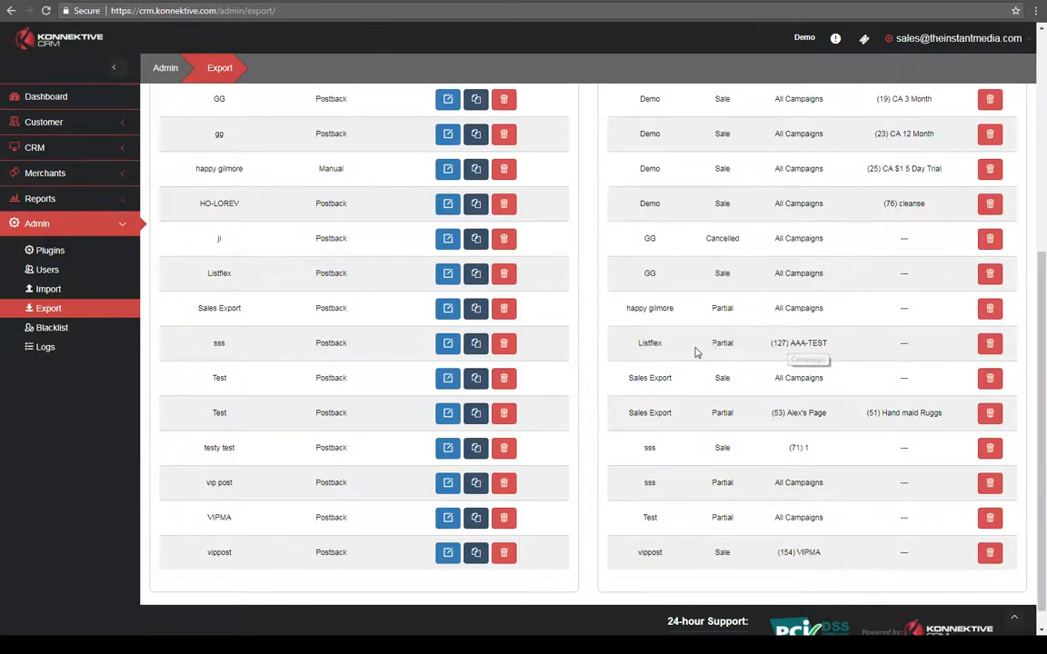
scroll(748, 352, "up", 1)
scroll(724, 380, "down", 1)
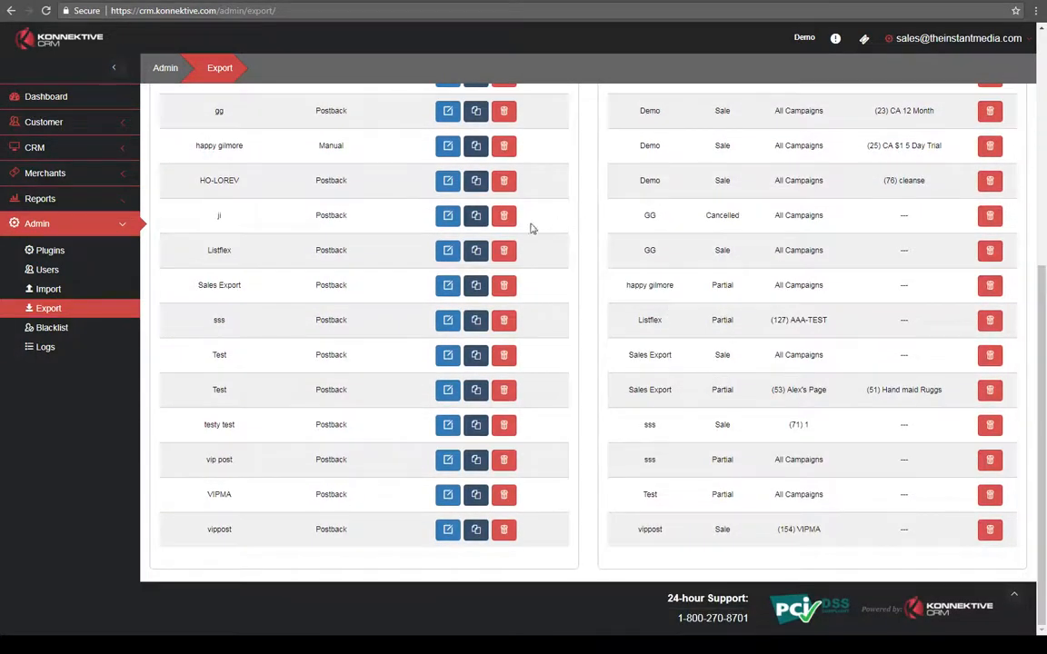
scroll(394, 327, "up", 3)
scroll(362, 400, "down", 2)
scroll(330, 389, "down", 2)
left_click_drag(187, 240, 291, 263)
left_click(329, 262)
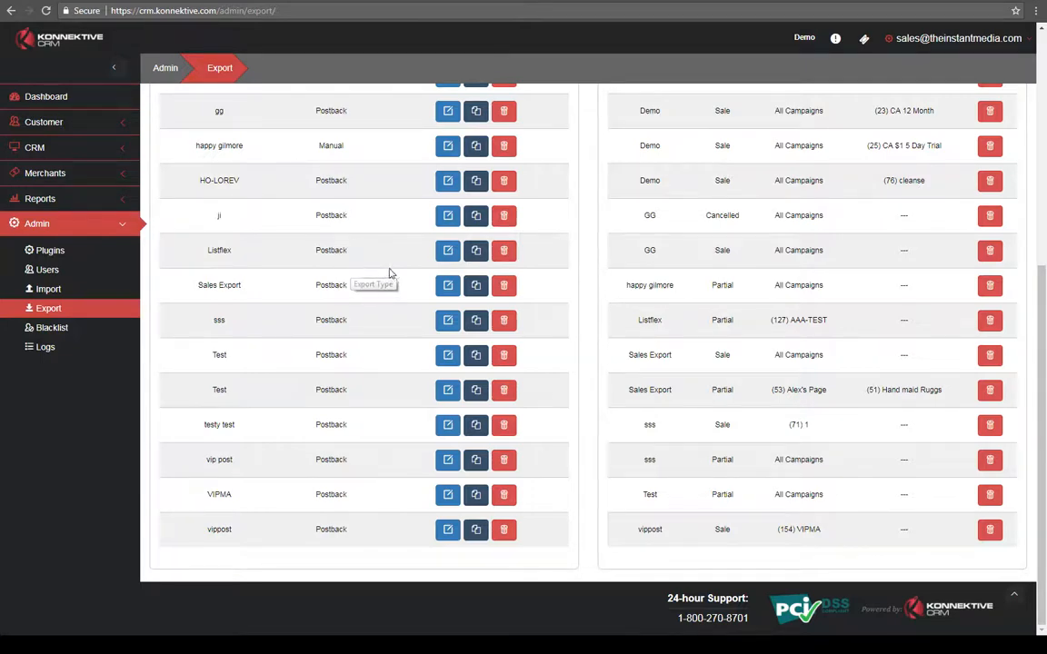
scroll(390, 273, "up", 5)
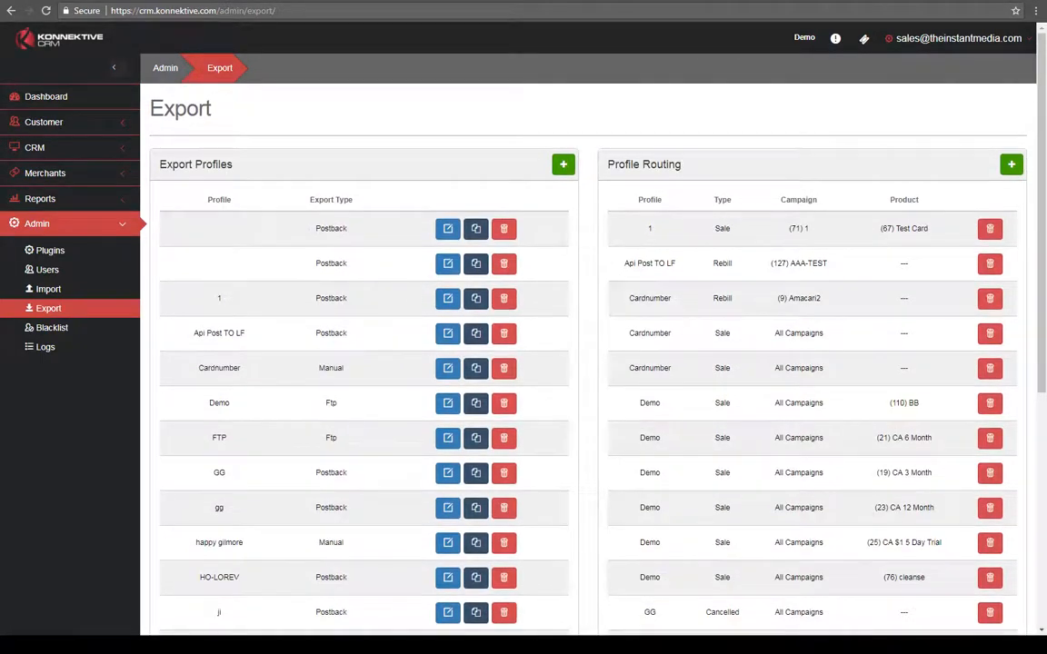
key("alt+Tab")
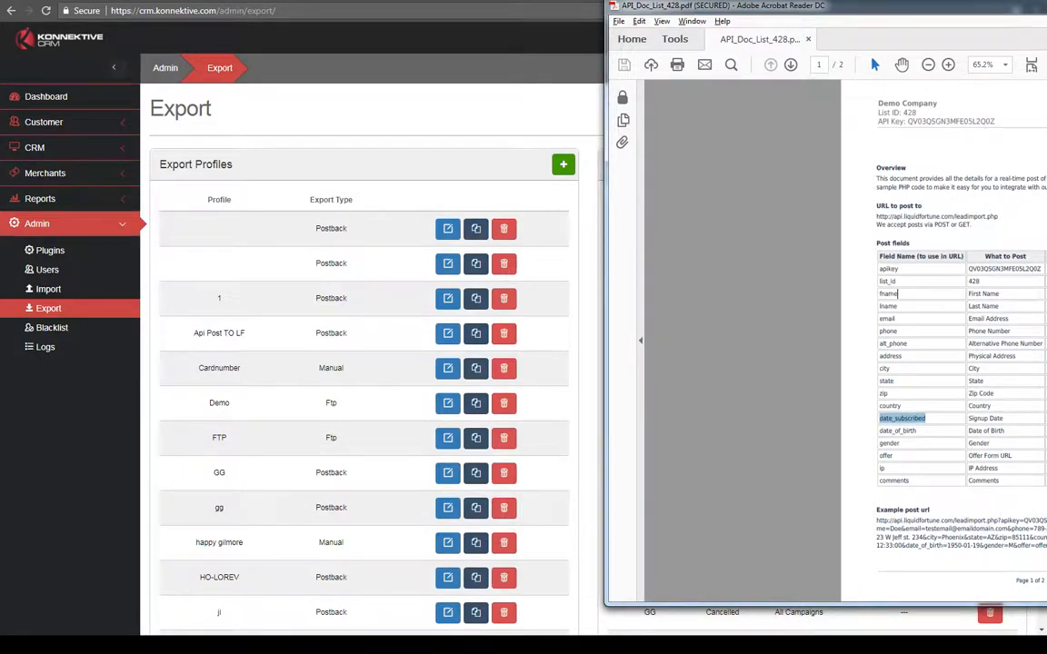
left_click_drag(872, 6, 1046, 15)
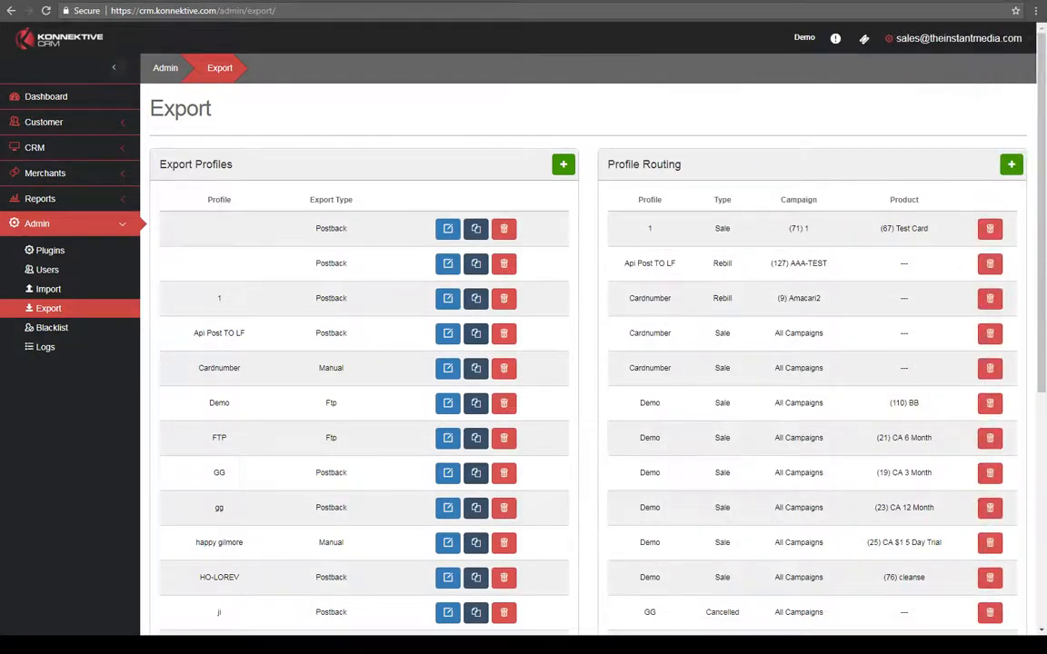